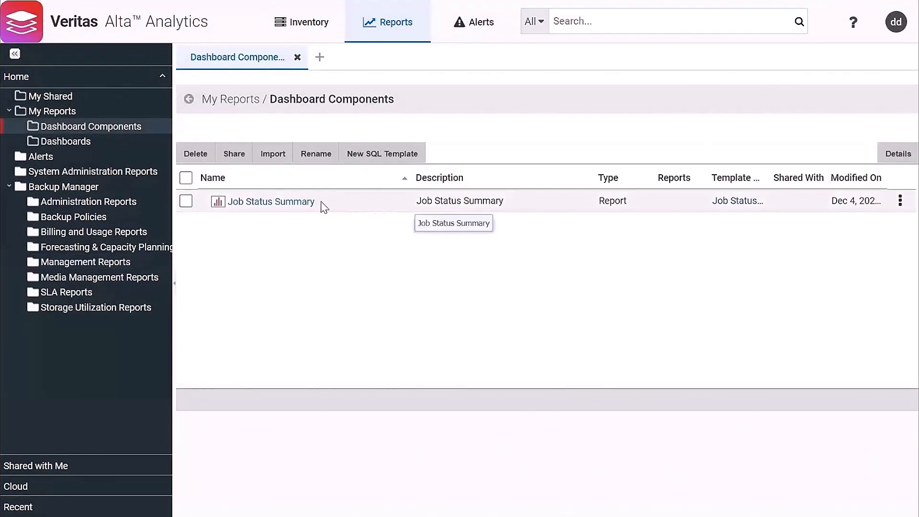
Open the saved Job Status Summary report to see daily successes, failures and failure percentage for Nov 22 – Dec 5
left_click(279, 207)
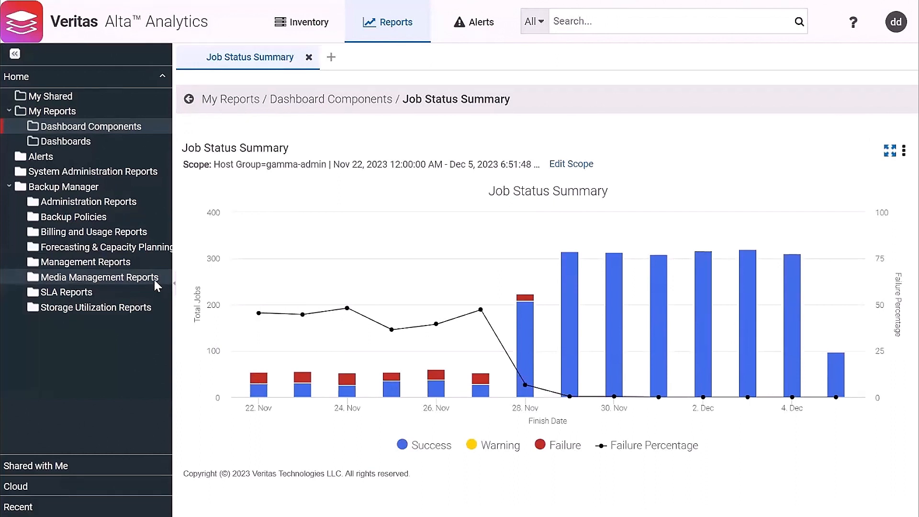
Generate the Job Error Code chart from Management Reports for the last 14 days
left_click(93, 265)
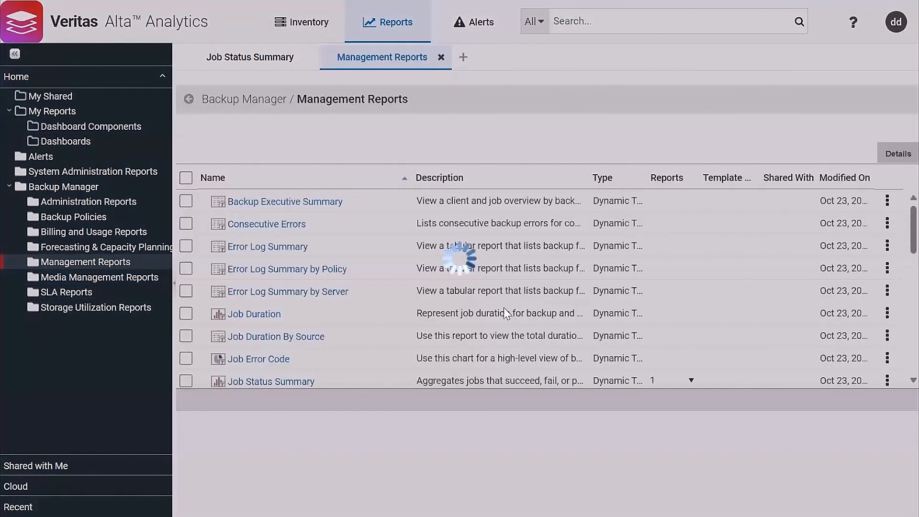
scroll(381, 328, "down", 1)
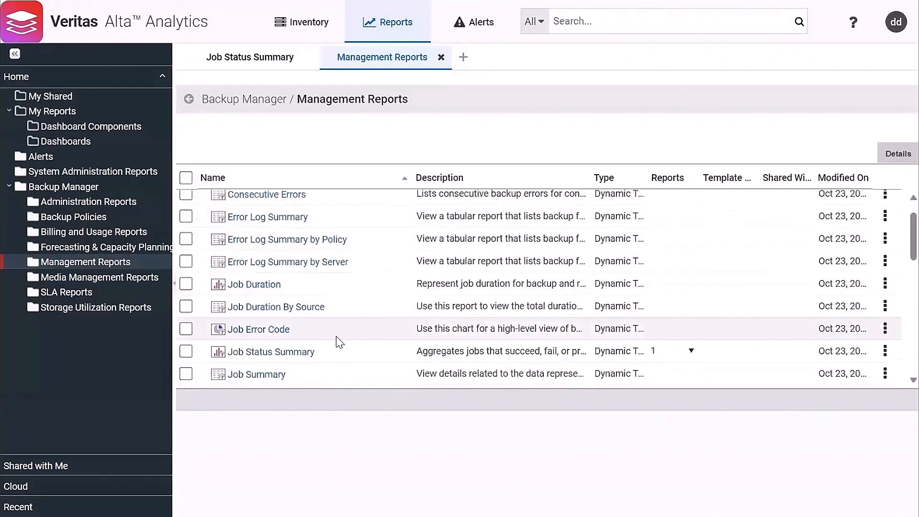
left_click(265, 329)
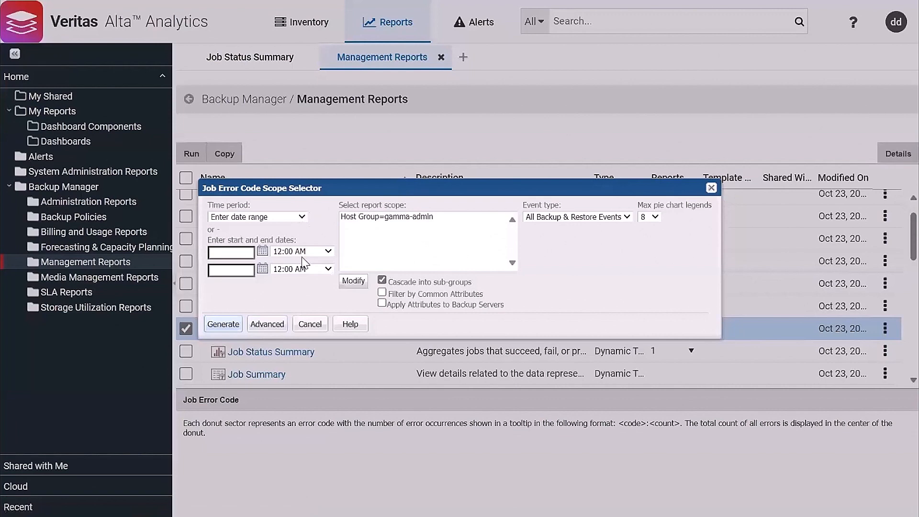
left_click(301, 217)
scroll(302, 329, "down", 3)
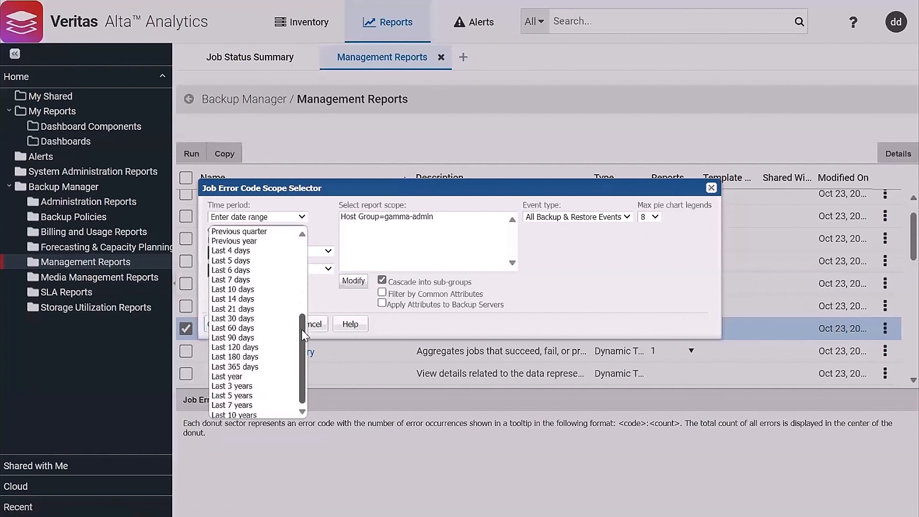
left_click(233, 299)
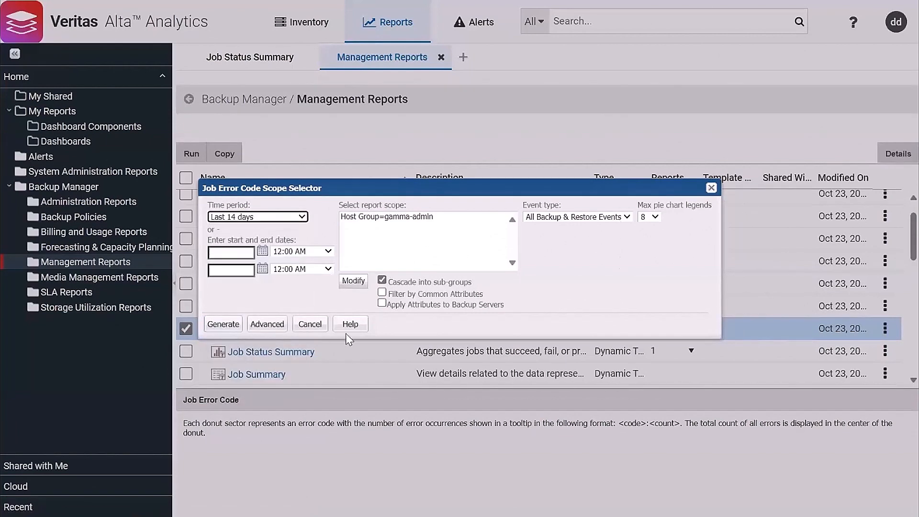
left_click(234, 327)
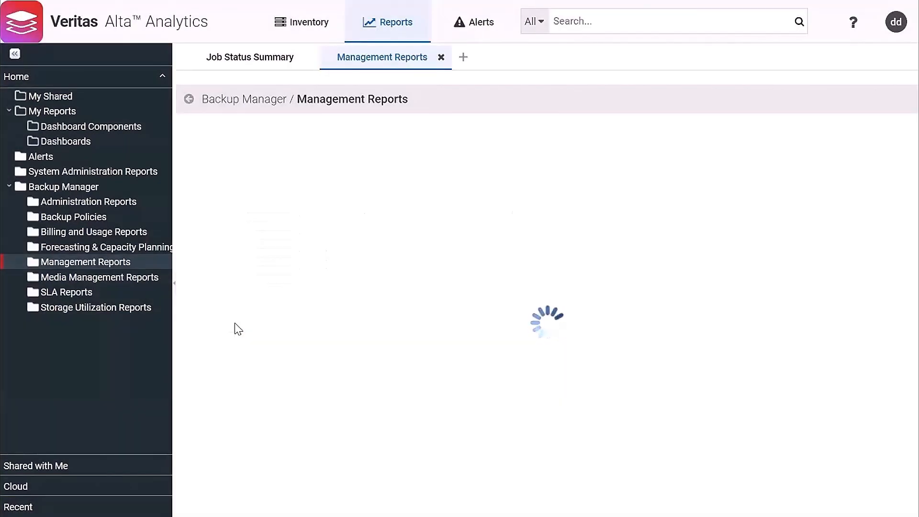
Save the Job Error Code chart as a report in Dashboard Components
right_click(586, 221)
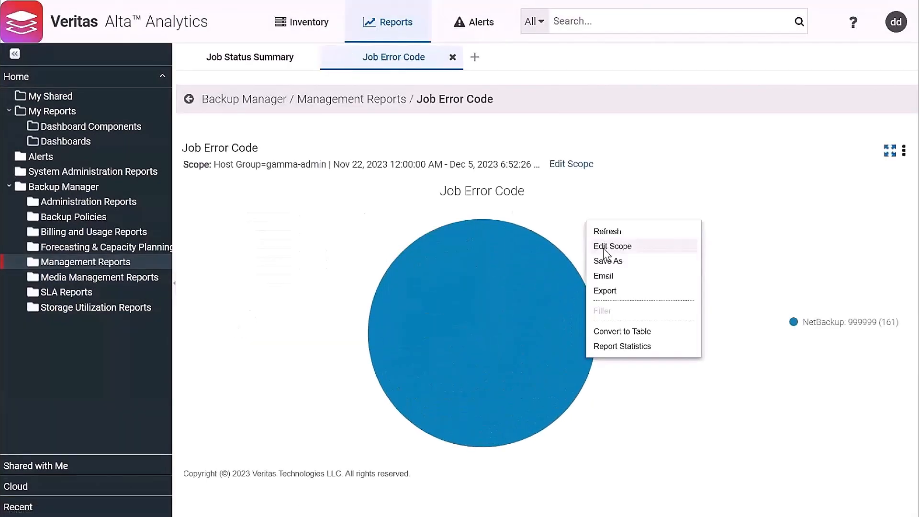
left_click(609, 262)
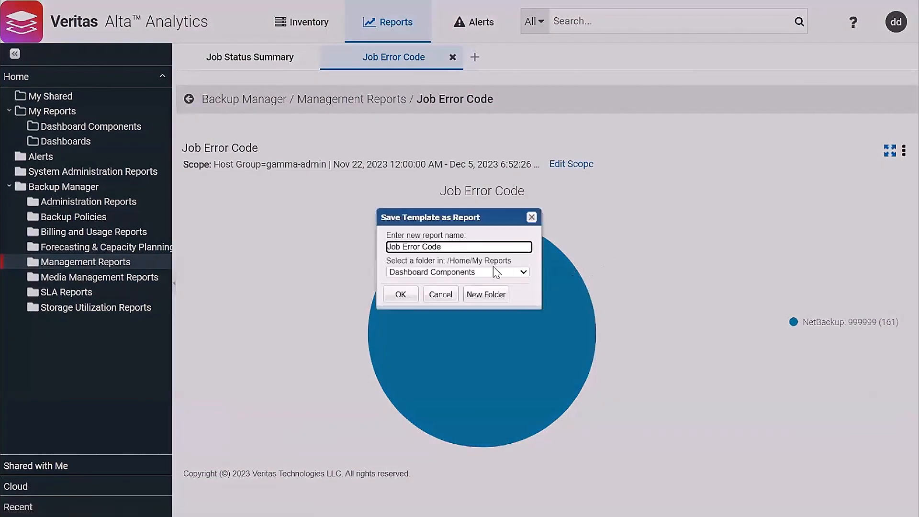
left_click(402, 295)
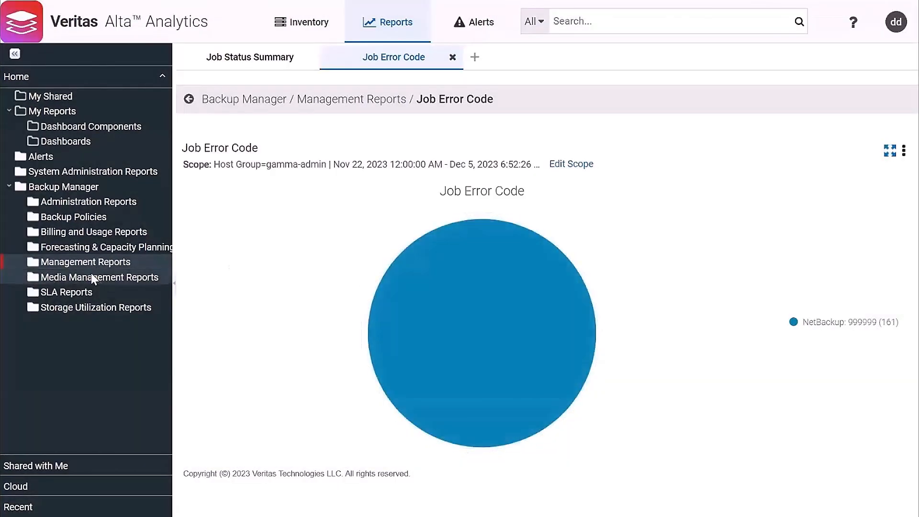
Generate the Job Volume Summary chart from Management Reports
left_click(90, 267)
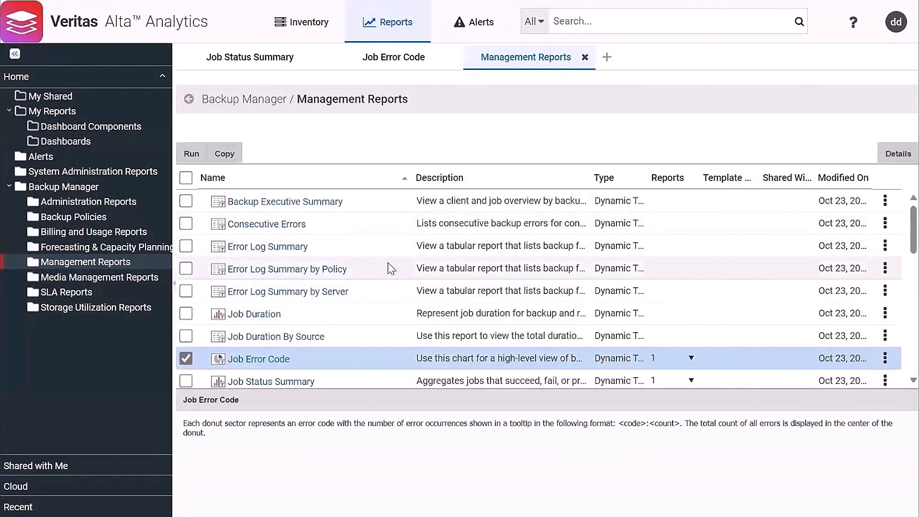
scroll(392, 261, "down", 3)
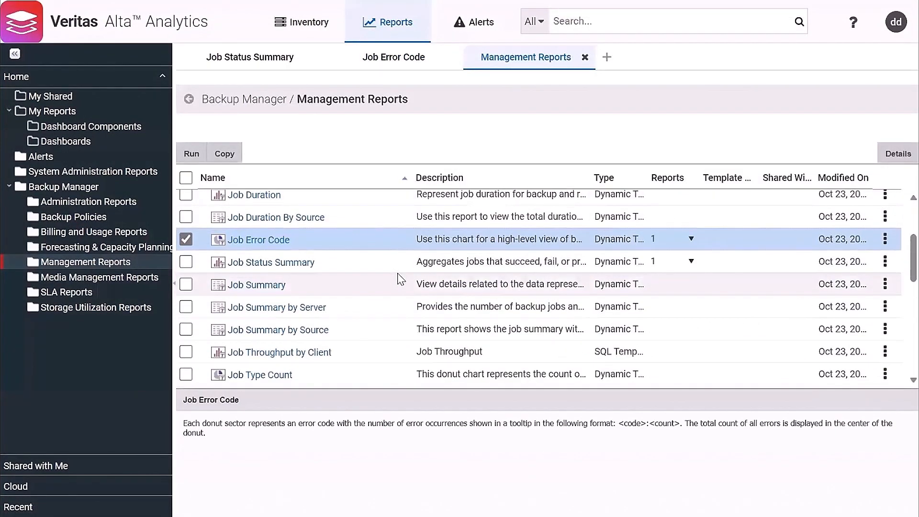
scroll(416, 279, "down", 2)
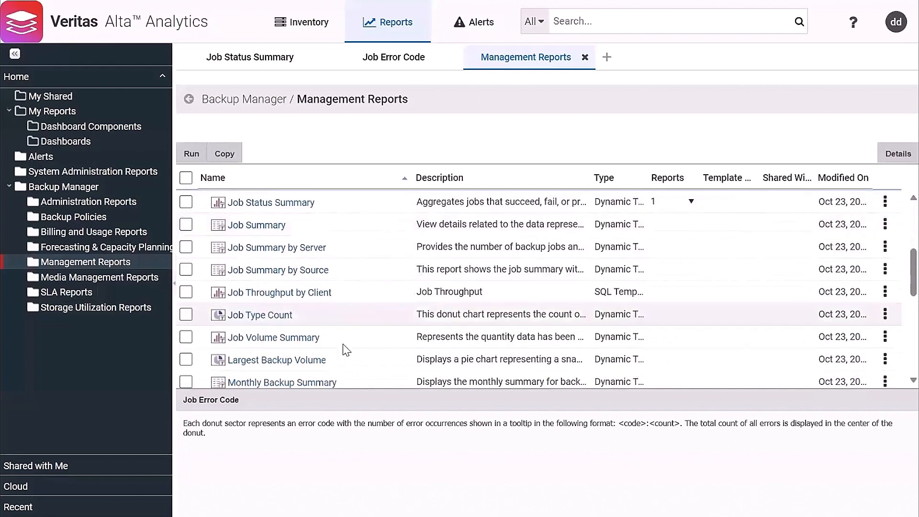
left_click(302, 346)
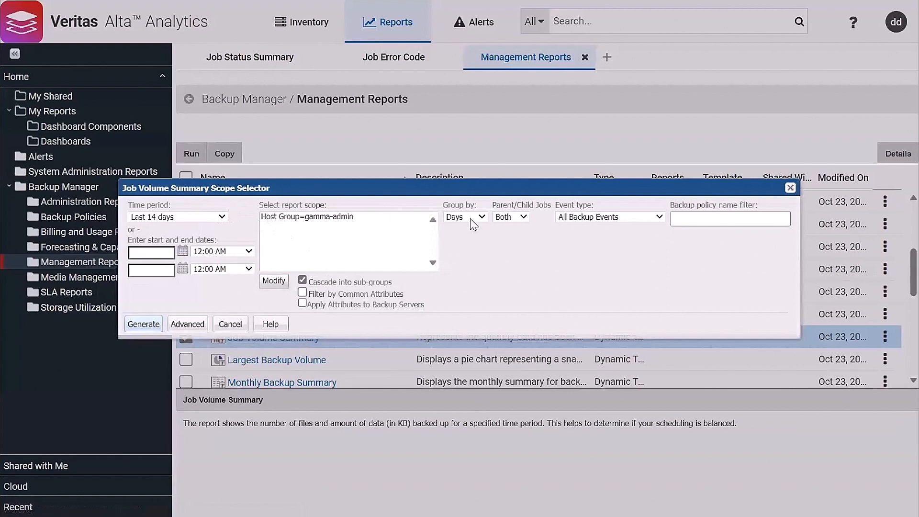
left_click(143, 323)
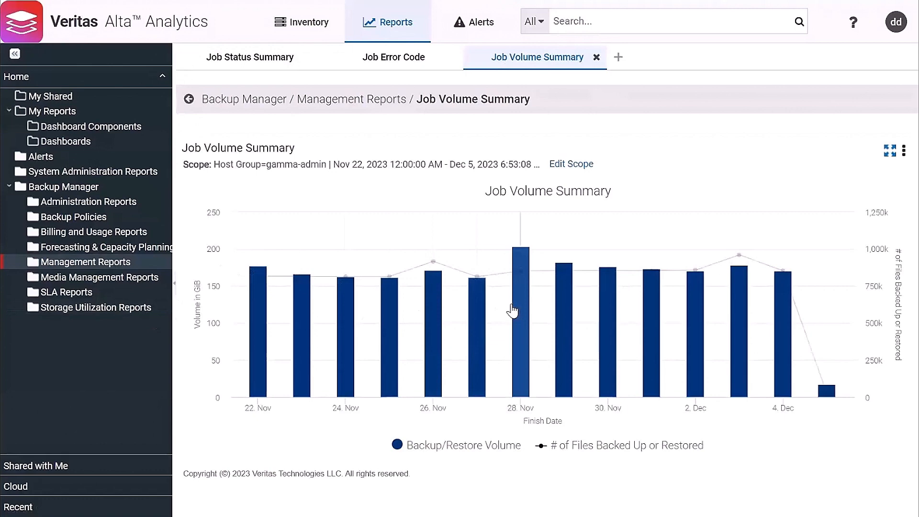
Save Job Volume Summary to Dashboard Components and view the folder's three reports
right_click(628, 178)
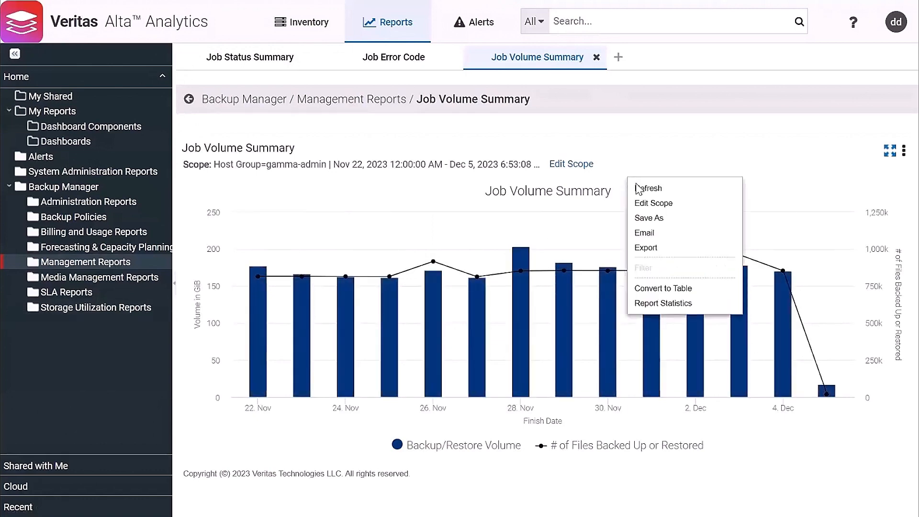
left_click(639, 219)
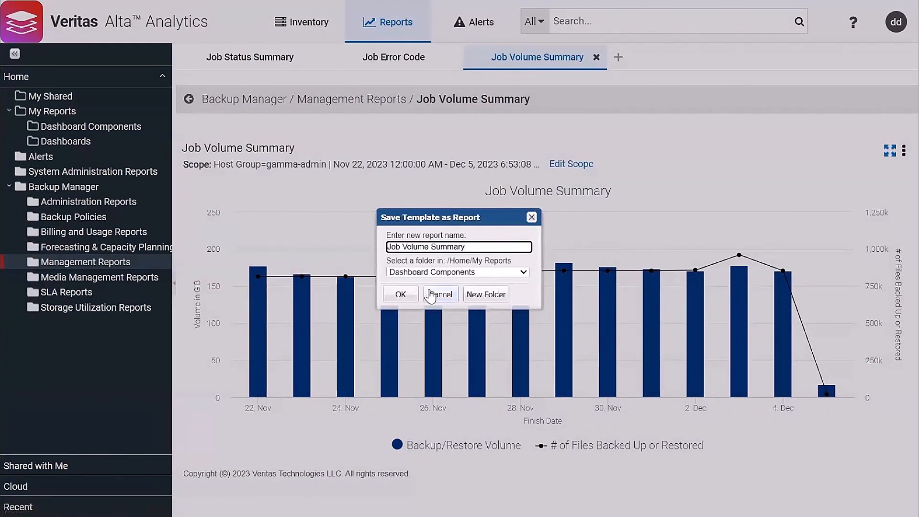
left_click(401, 295)
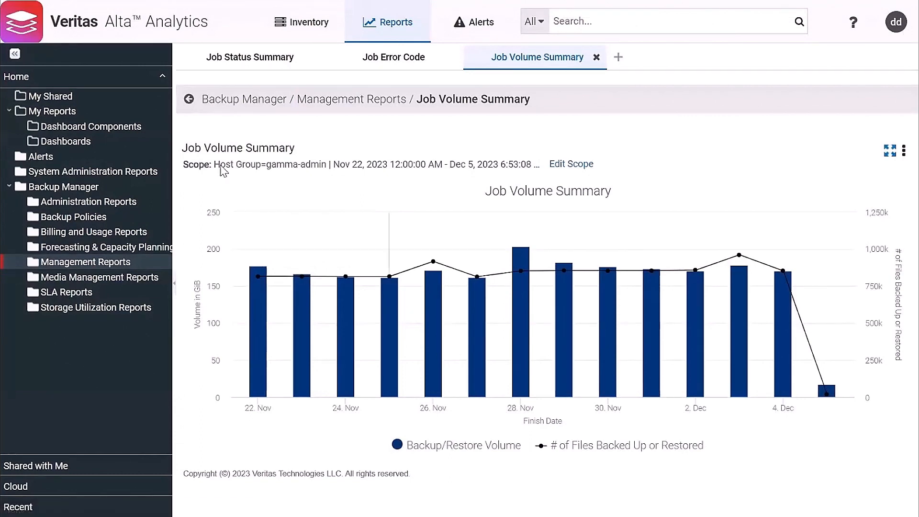
left_click(83, 129)
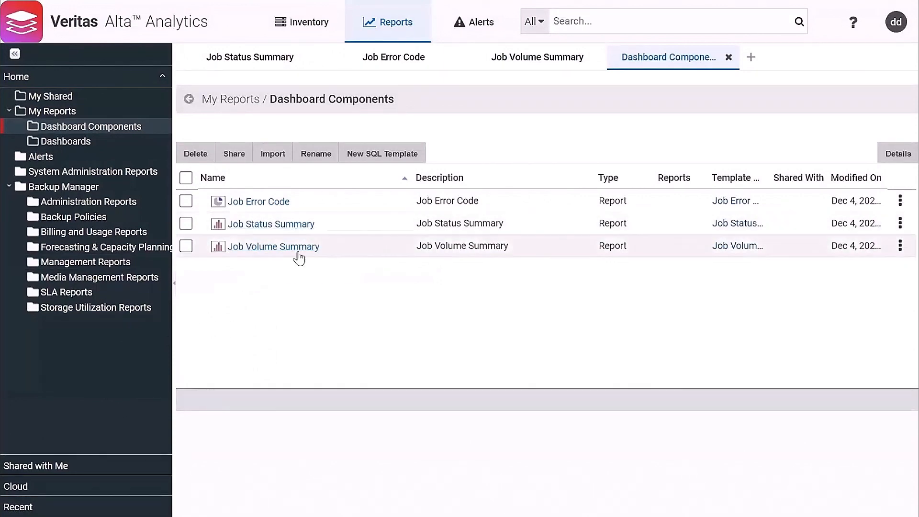
Edit the Job Volume Summary scope to group by Hours over the last 48 hours, then regenerate
left_click(72, 262)
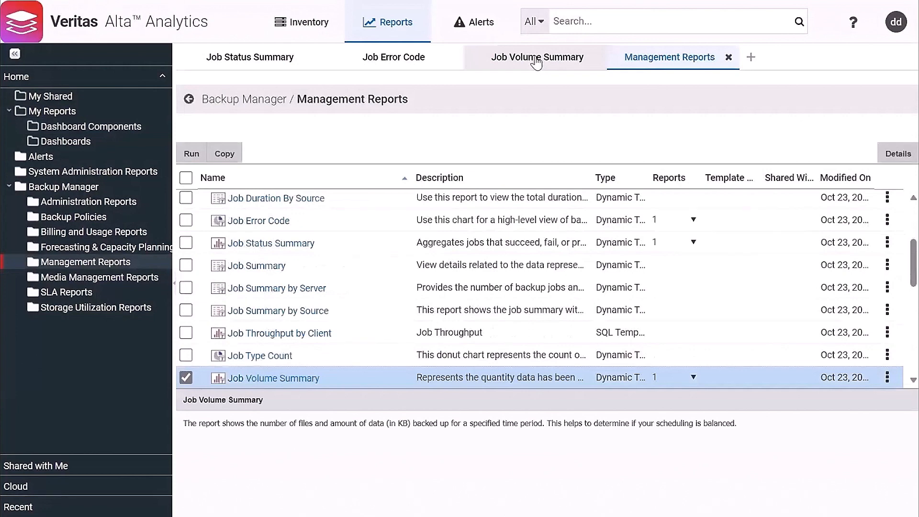
left_click(535, 60)
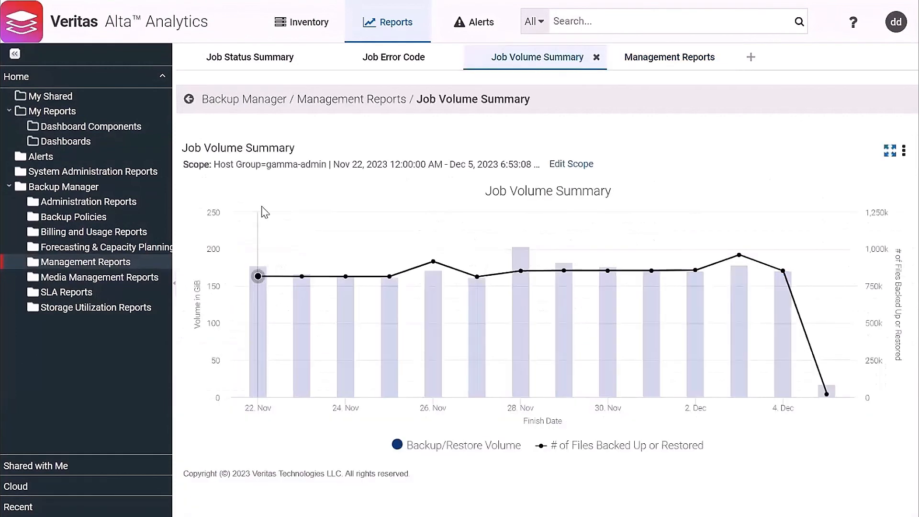
right_click(395, 218)
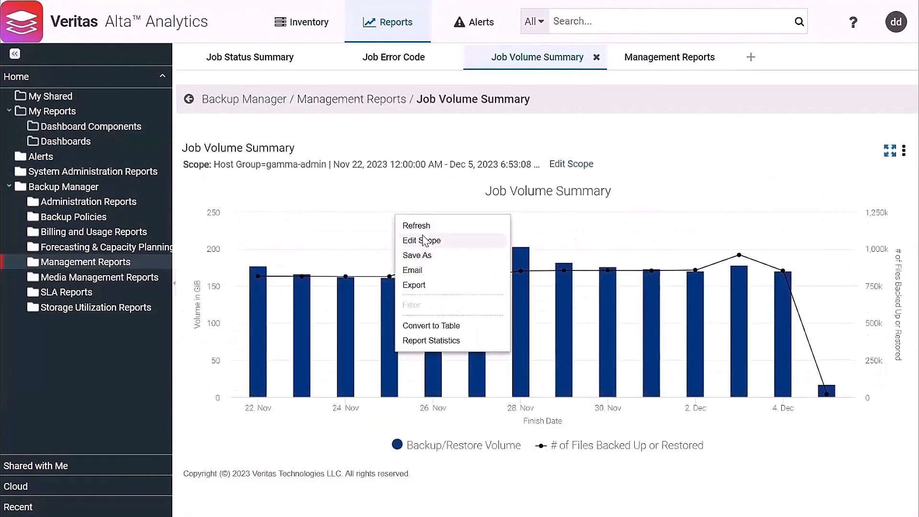
left_click(421, 239)
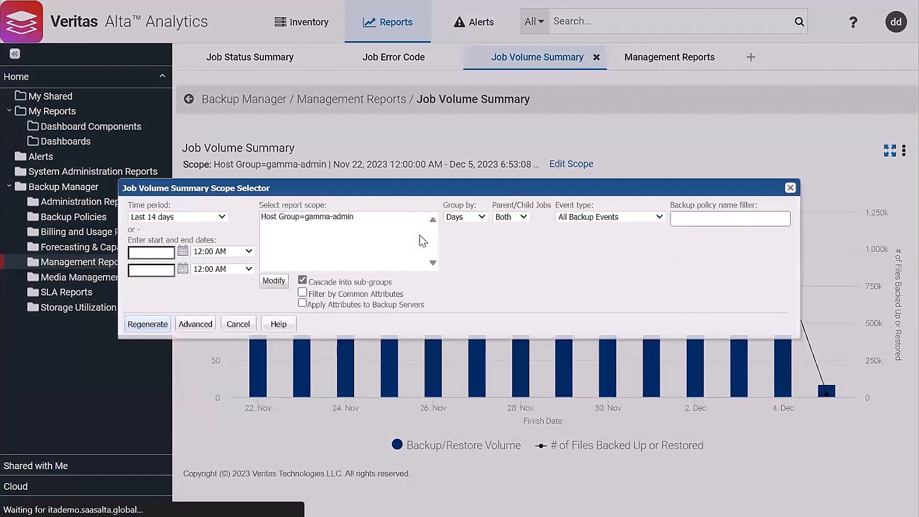
left_click(466, 219)
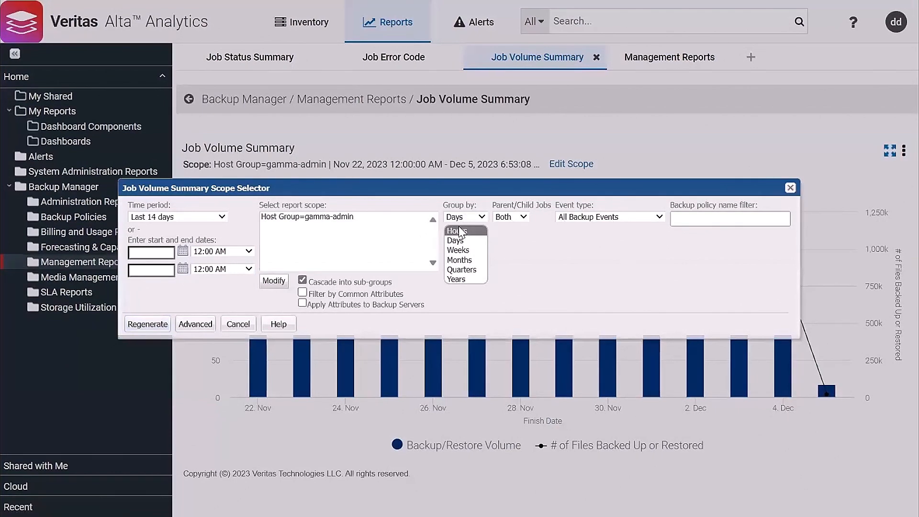
left_click(200, 217)
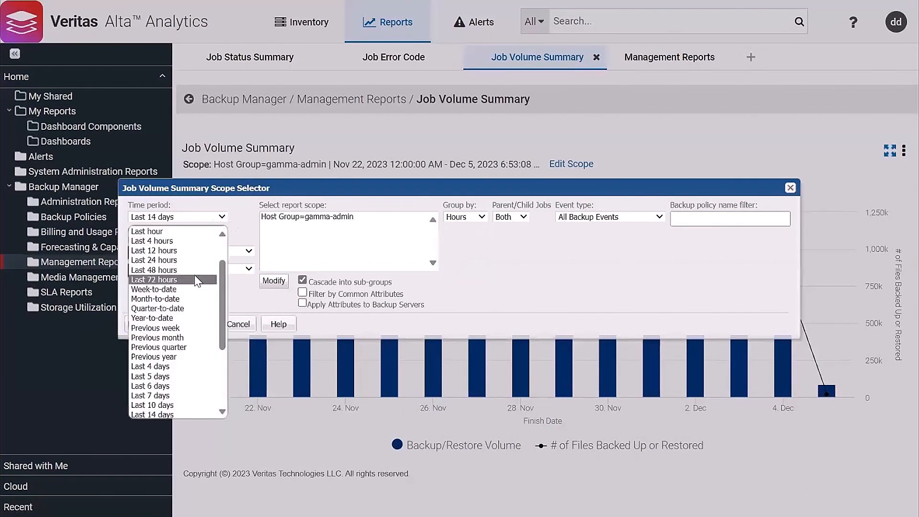
left_click(190, 272)
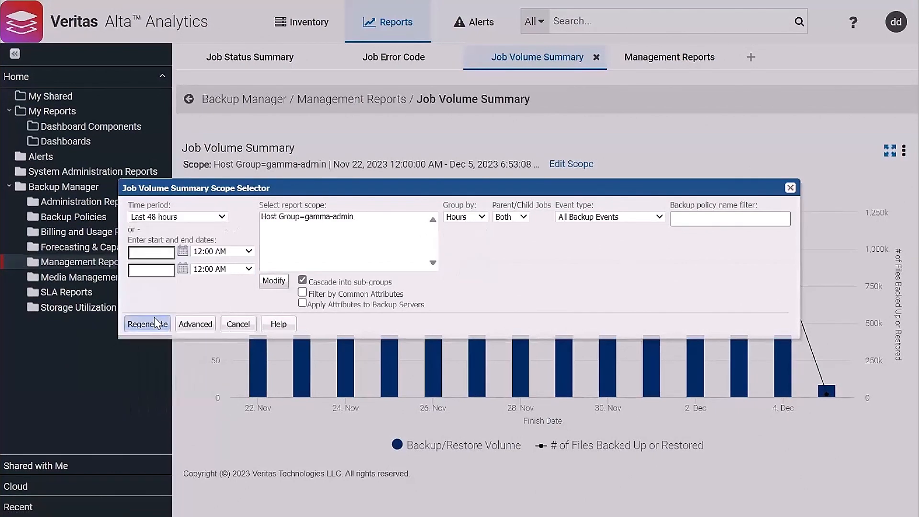
left_click(154, 318)
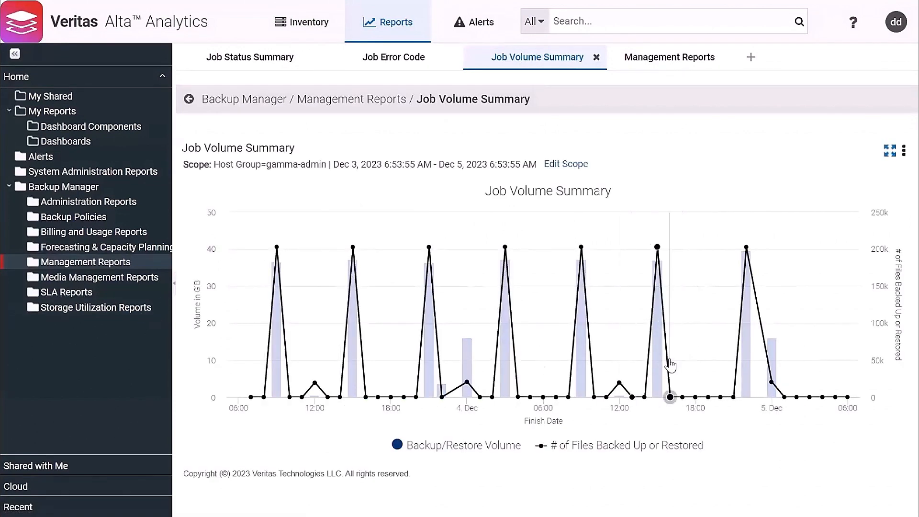
Reset the chart to its full range and save it as 'Job Activity per Hour' in Dashboard Components
left_click_drag(615, 362, 830, 362)
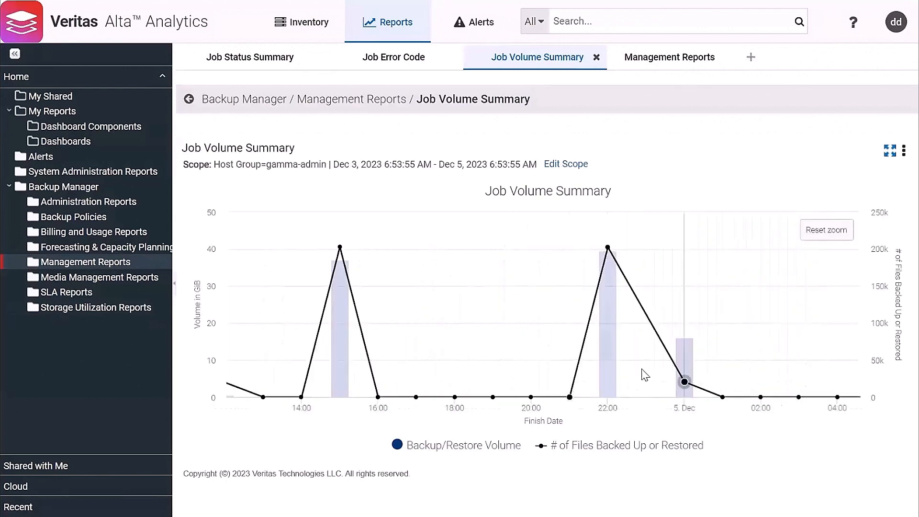
left_click(824, 230)
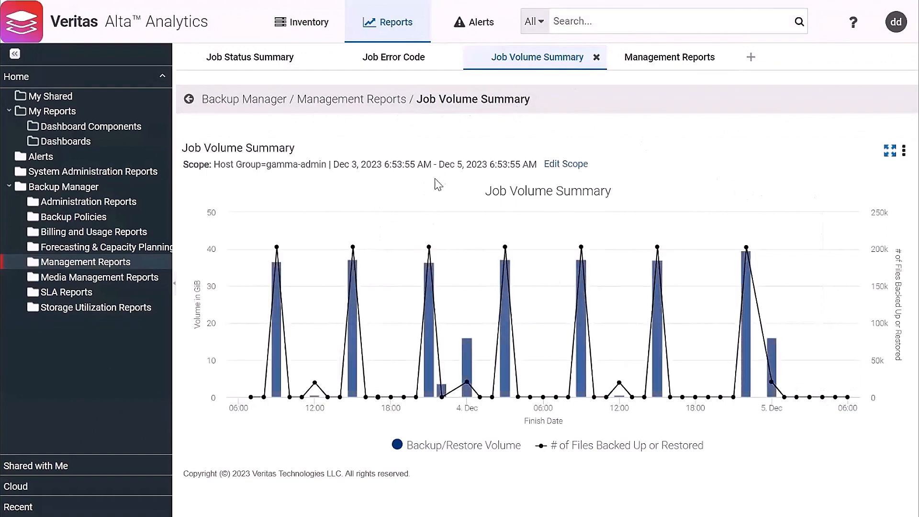
right_click(416, 193)
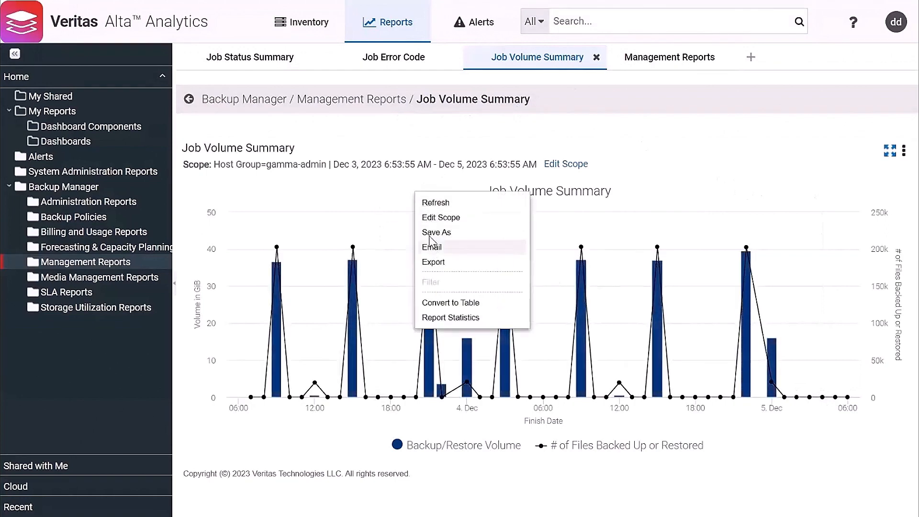
left_click(426, 233)
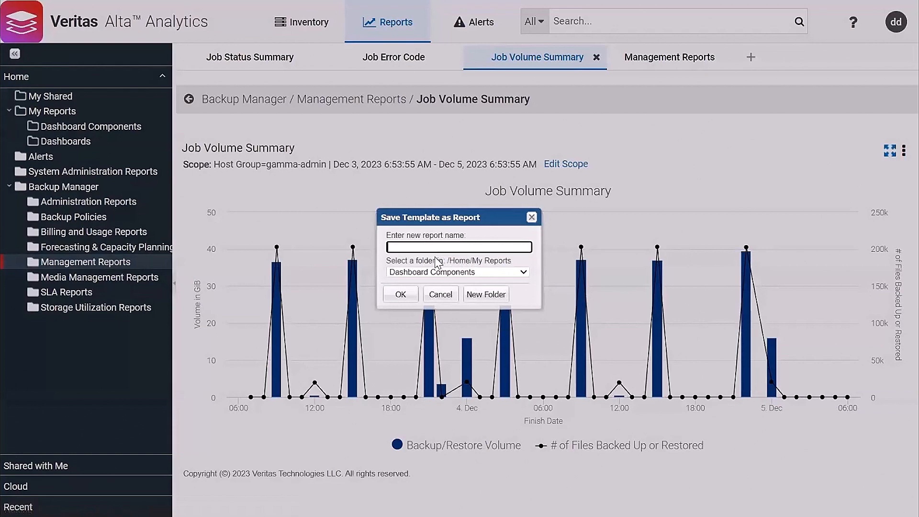
type("Job ")
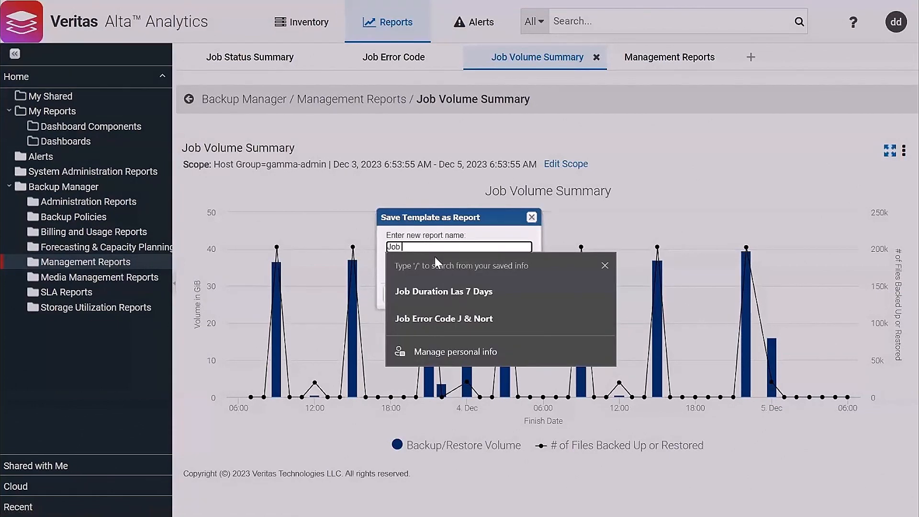
type("Activity ")
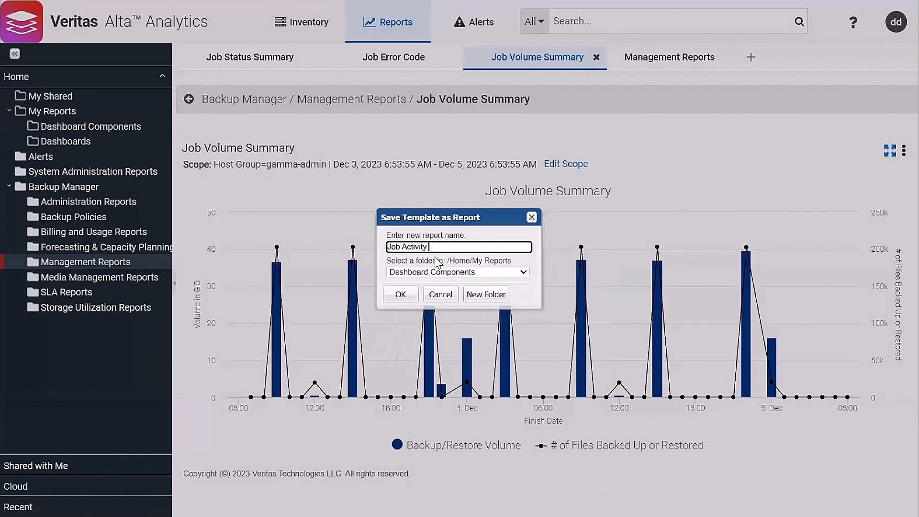
type("per Hour")
left_click(401, 293)
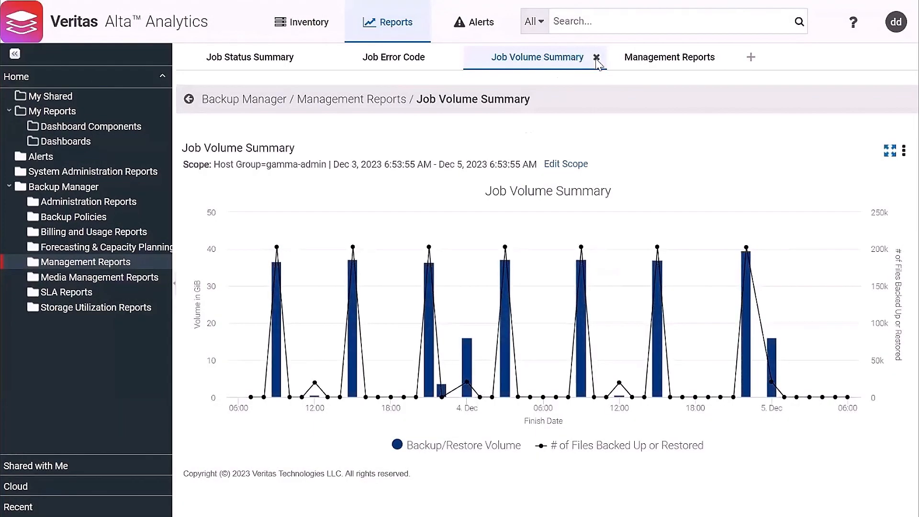
Close the Job Volume Summary, Management Reports, Job Error Code and Job Status Summary tabs
left_click(596, 57)
left_click(586, 58)
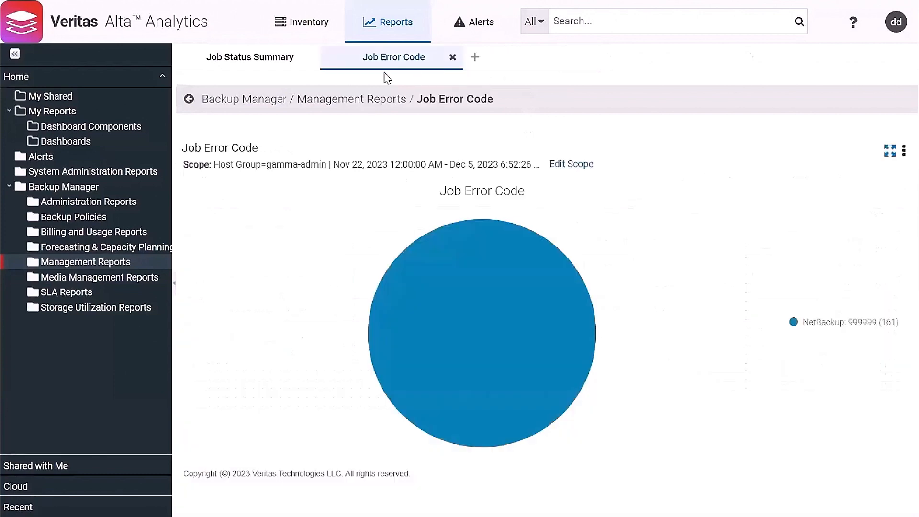
left_click(453, 58)
left_click(308, 57)
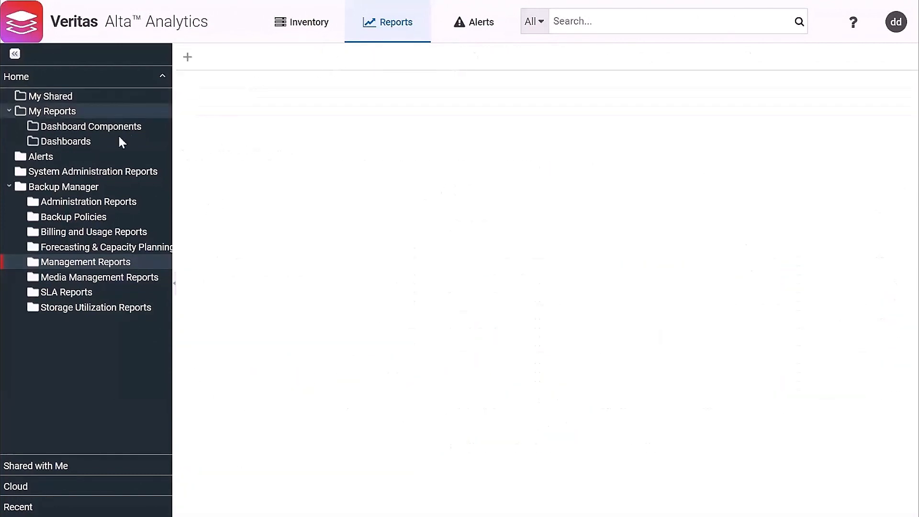
Open Job Activity per Hour, Job Error Code, Job Status Summary and Job Volume Summary, each in its own tab
left_click(107, 126)
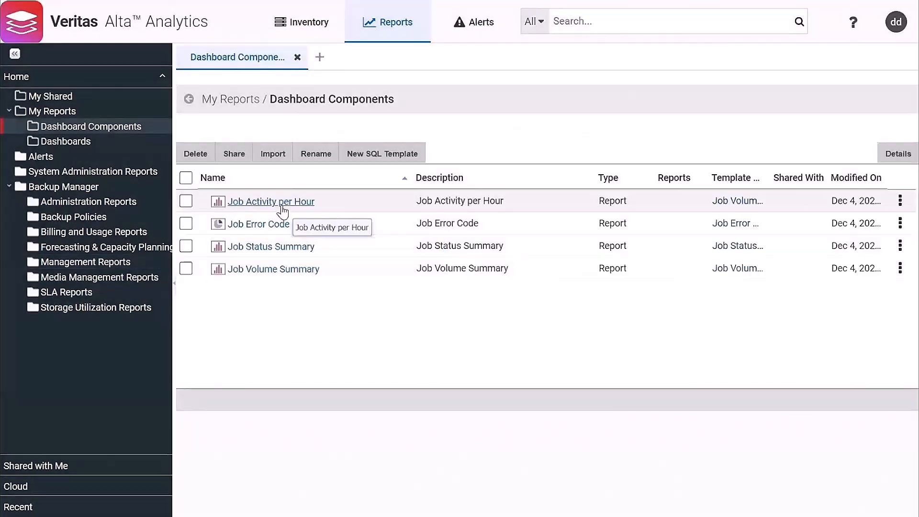
left_click(284, 207)
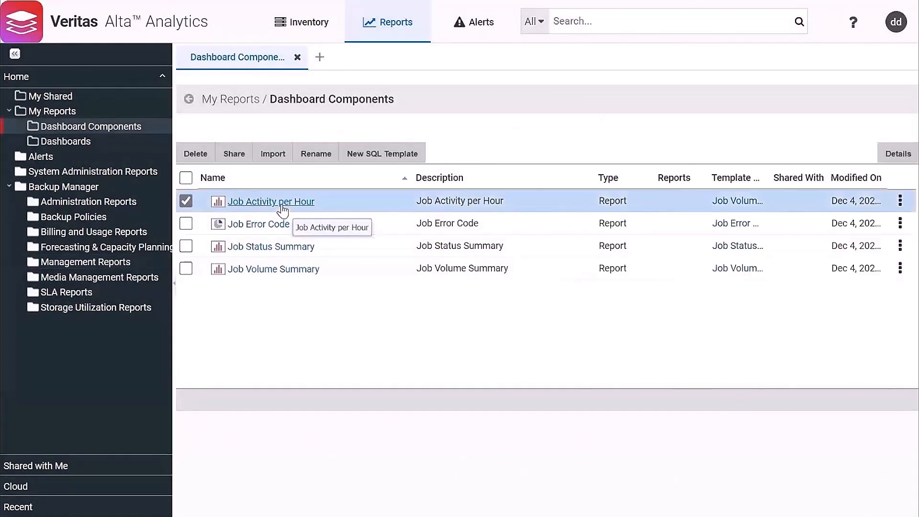
left_click(91, 126)
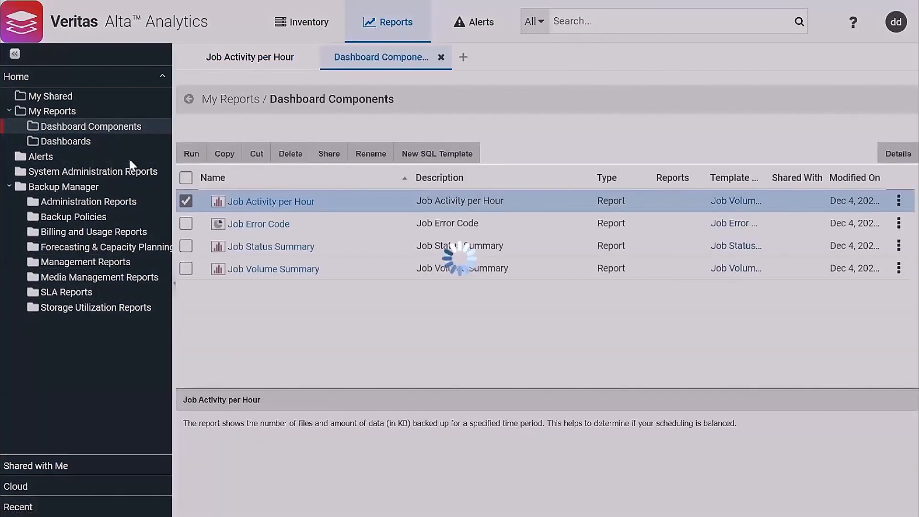
left_click(255, 224)
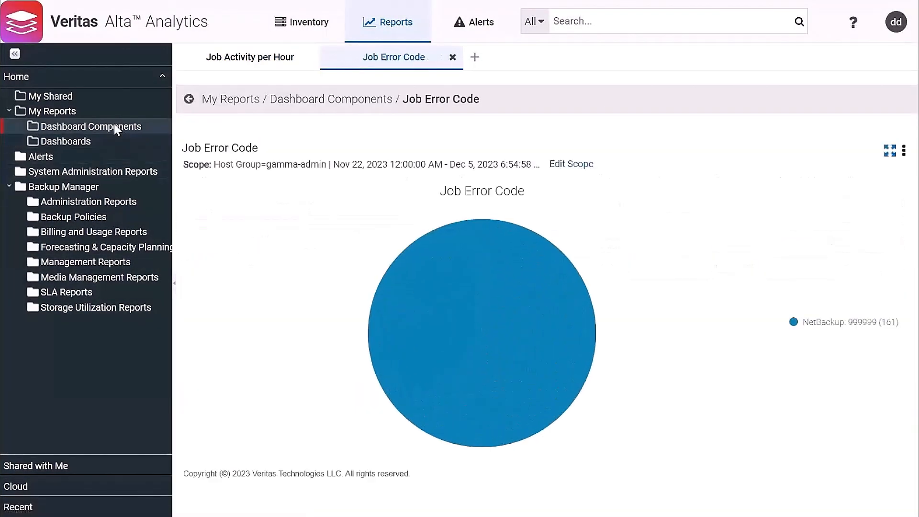
left_click(114, 124)
key("ctrl+a")
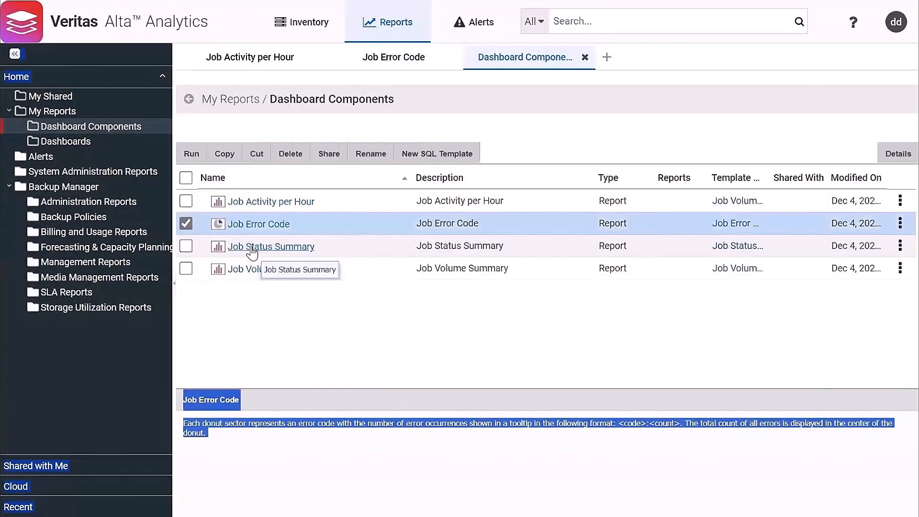
left_click(249, 246)
left_click(107, 125)
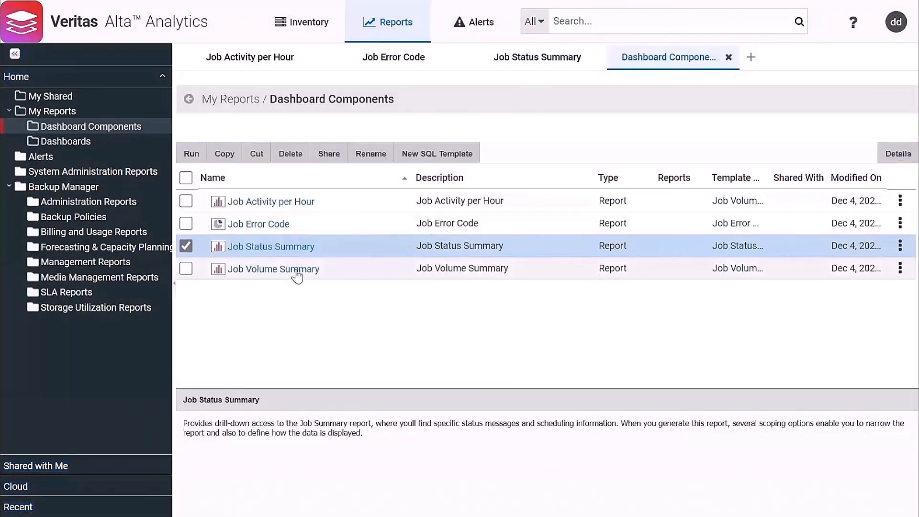
left_click(297, 270)
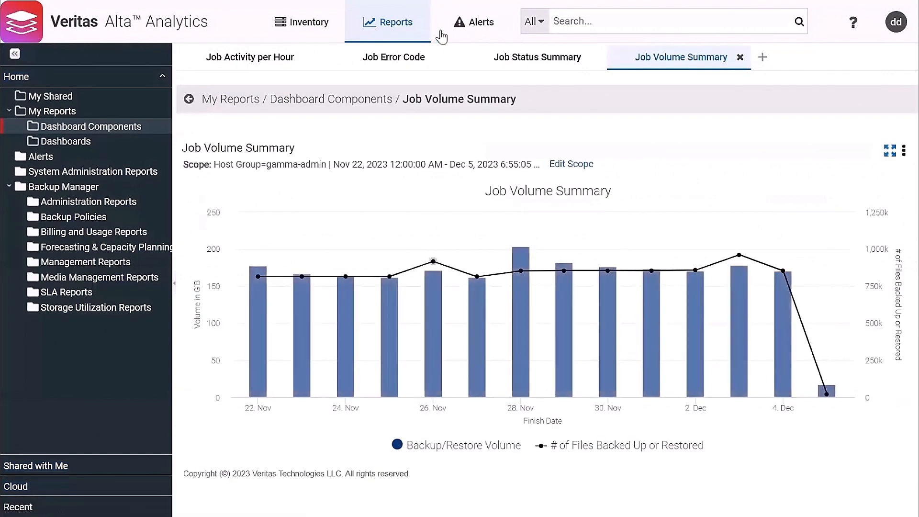
Review the Job Status Summary, Job Error Code and Job Activity per Hour charts
left_click(526, 56)
left_click(401, 54)
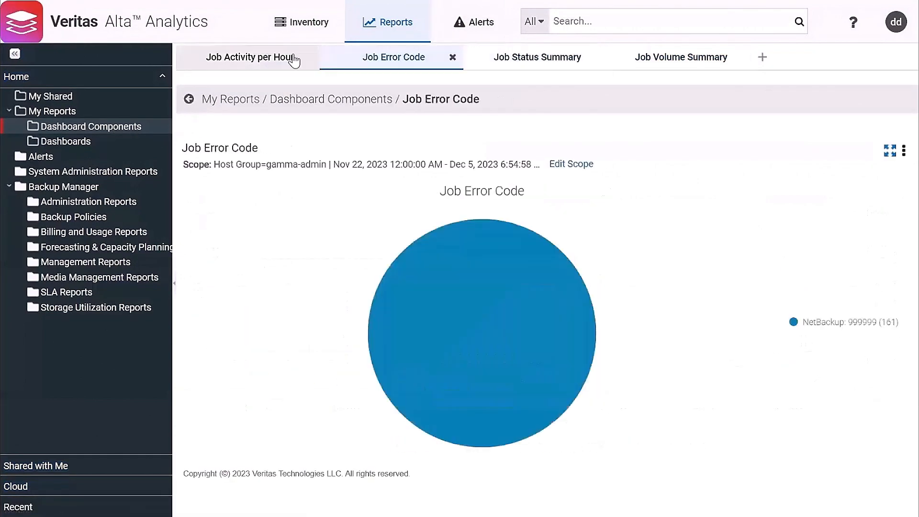
left_click(266, 54)
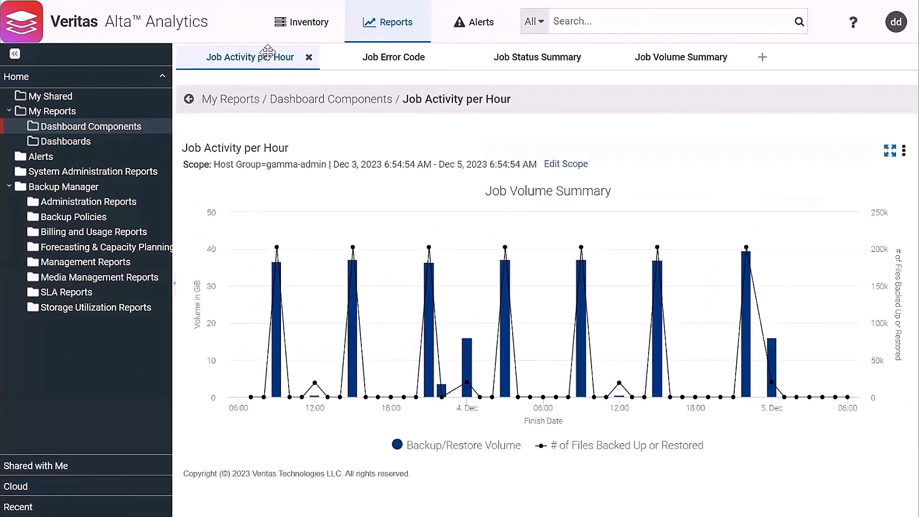
left_click(762, 57)
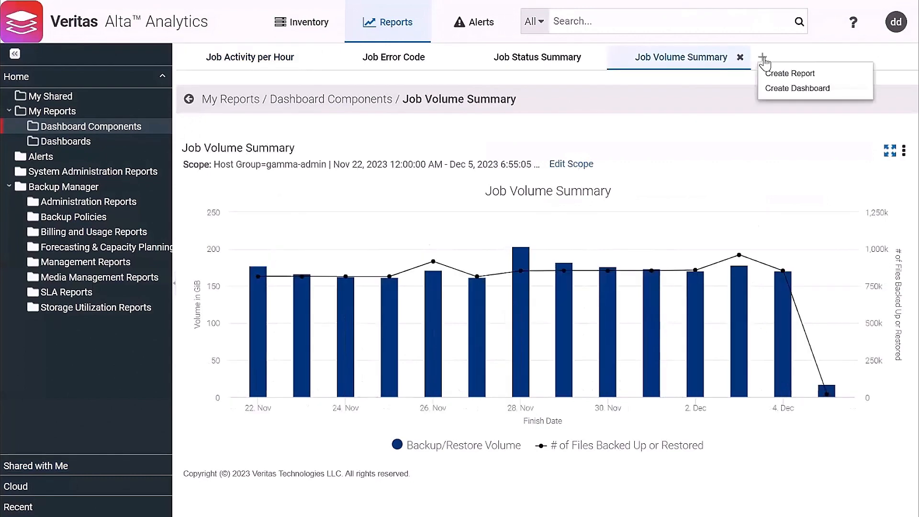
Create a dashboard holding Job Volume, Job Status and Job Error Code charts, with Job Activity per Hour across the top
left_click(793, 89)
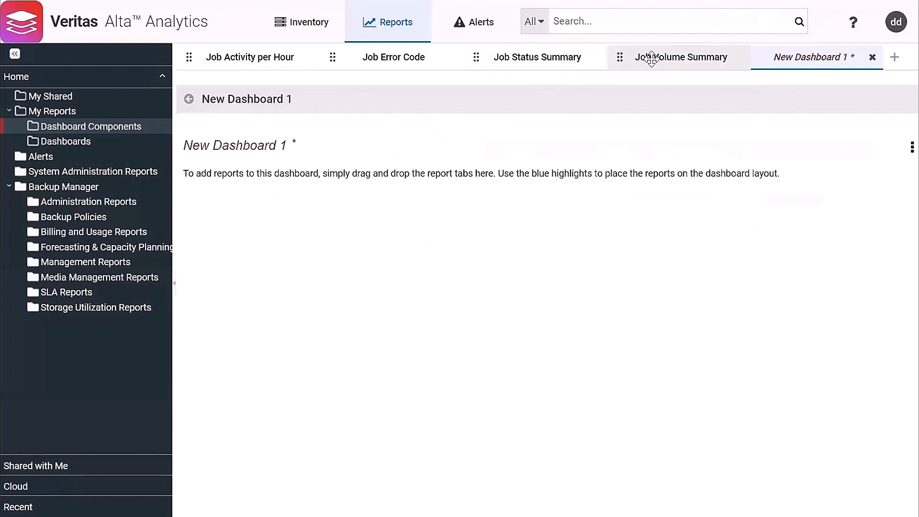
left_click_drag(649, 58, 317, 259)
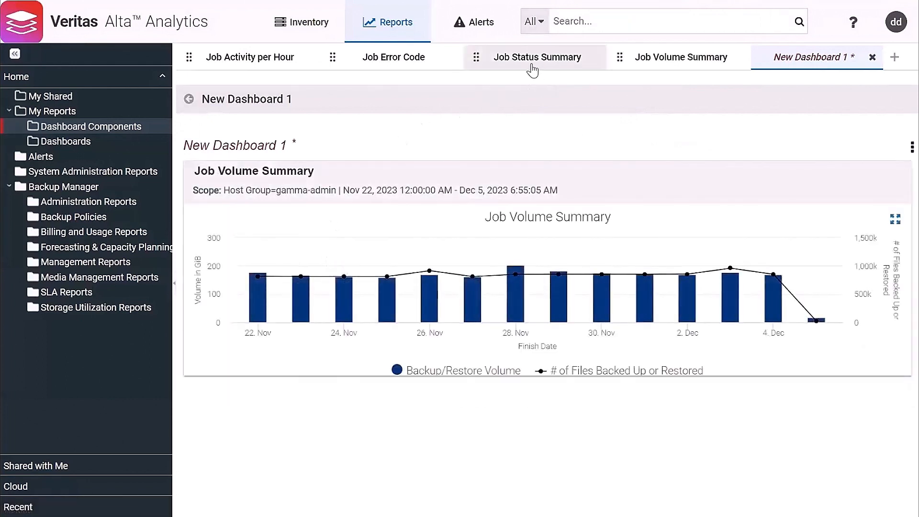
left_click_drag(524, 58, 189, 225)
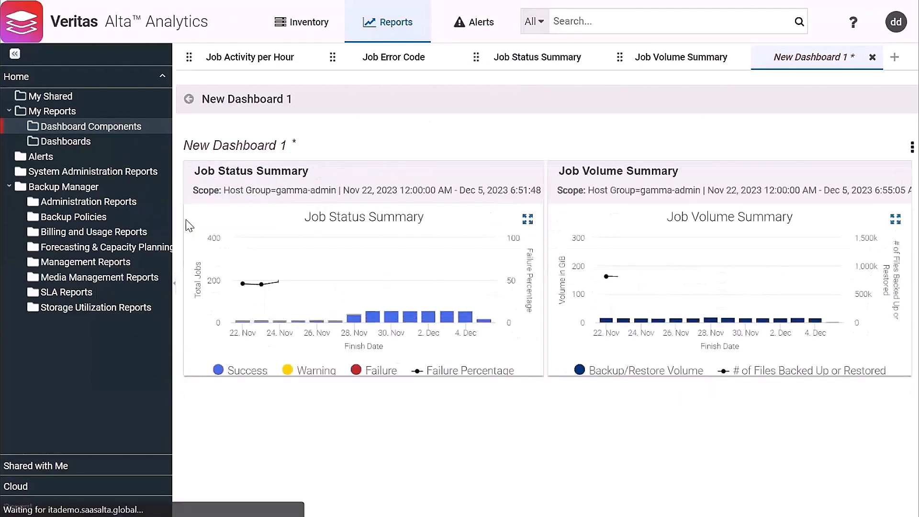
left_click_drag(390, 53, 896, 305)
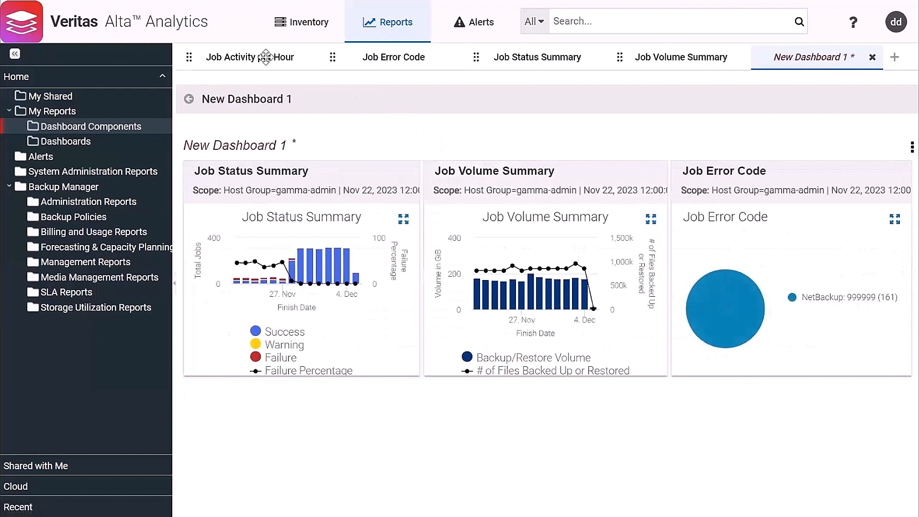
left_click_drag(266, 58, 335, 164)
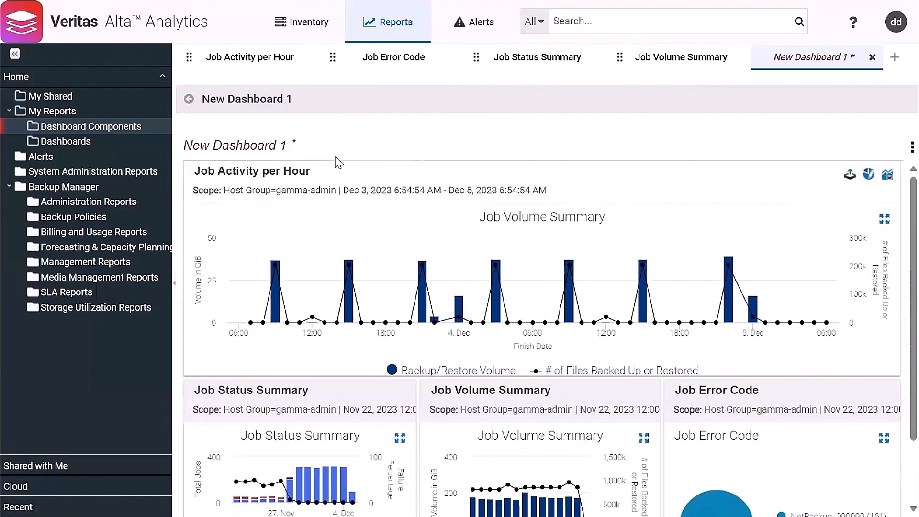
scroll(558, 303, "down", 2)
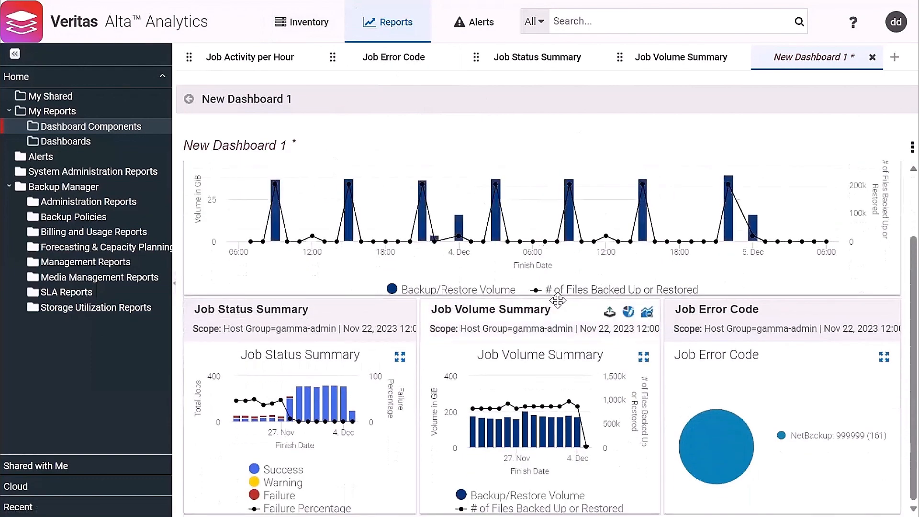
scroll(557, 303, "up", 2)
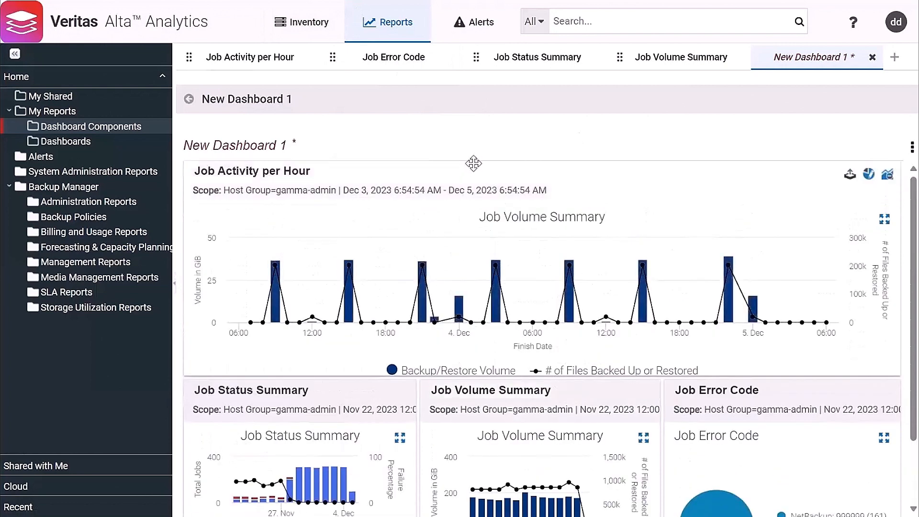
Save the dashboard as 'Backup Overview' in the My Reports > Dashboards folder
right_click(401, 224)
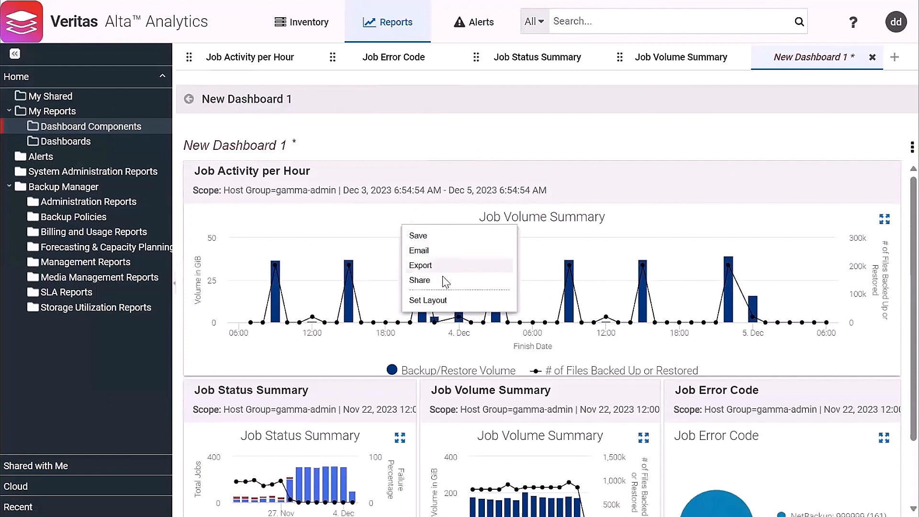
left_click(437, 236)
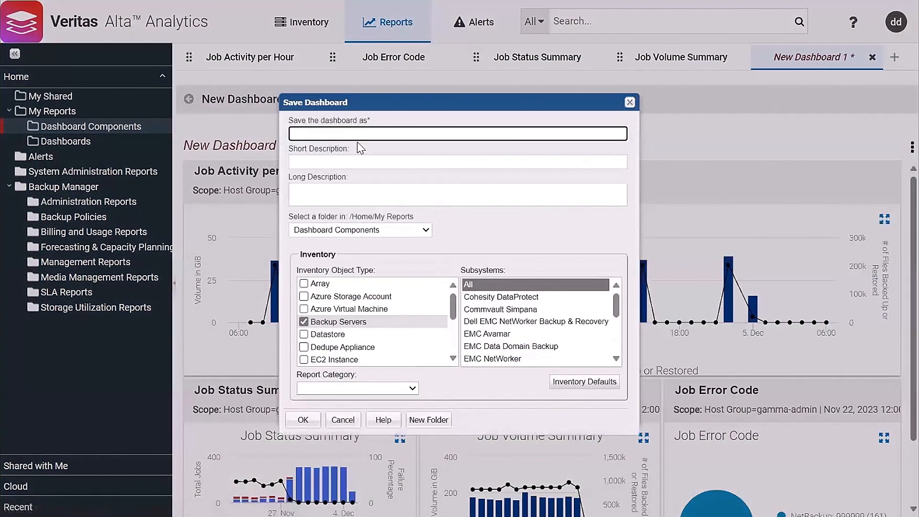
type("Backu")
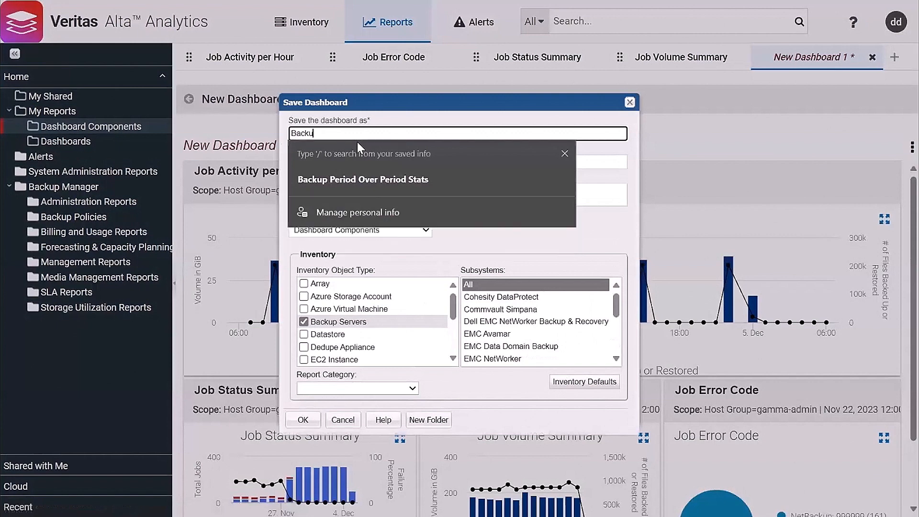
type("p Overview")
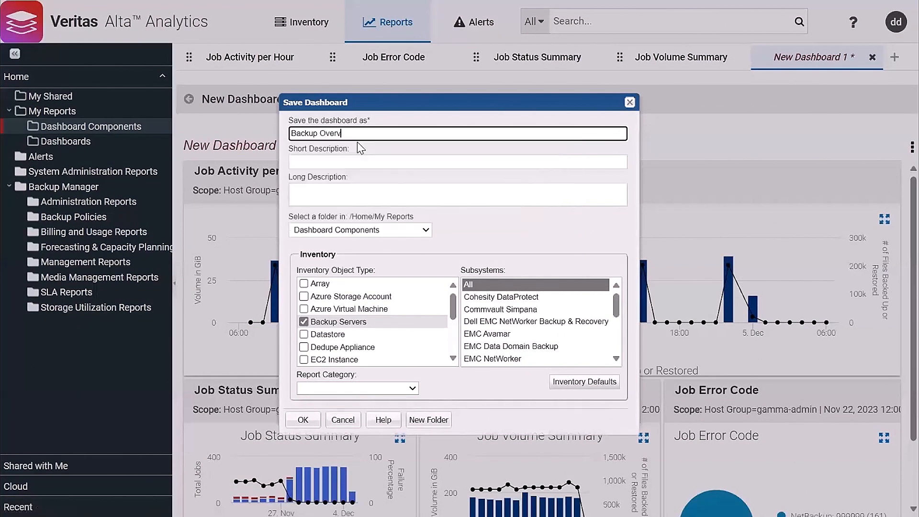
left_click(361, 229)
left_click(339, 255)
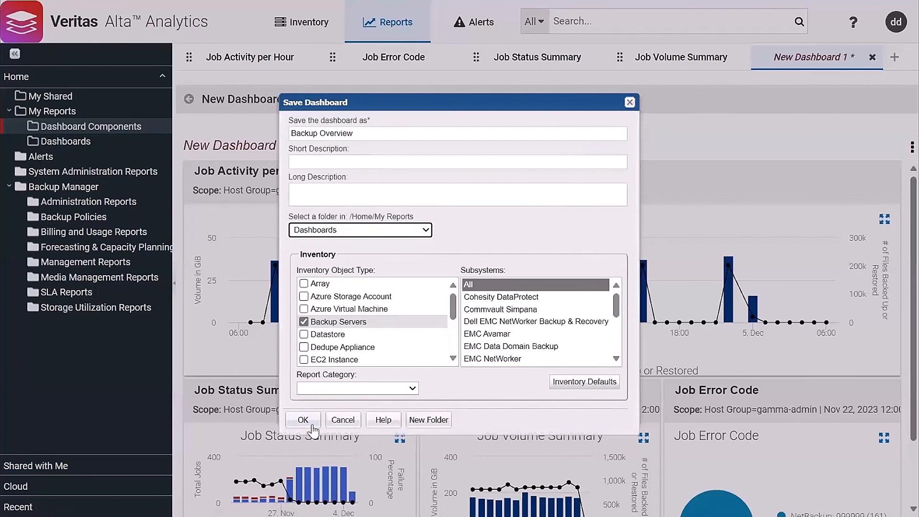
left_click(313, 422)
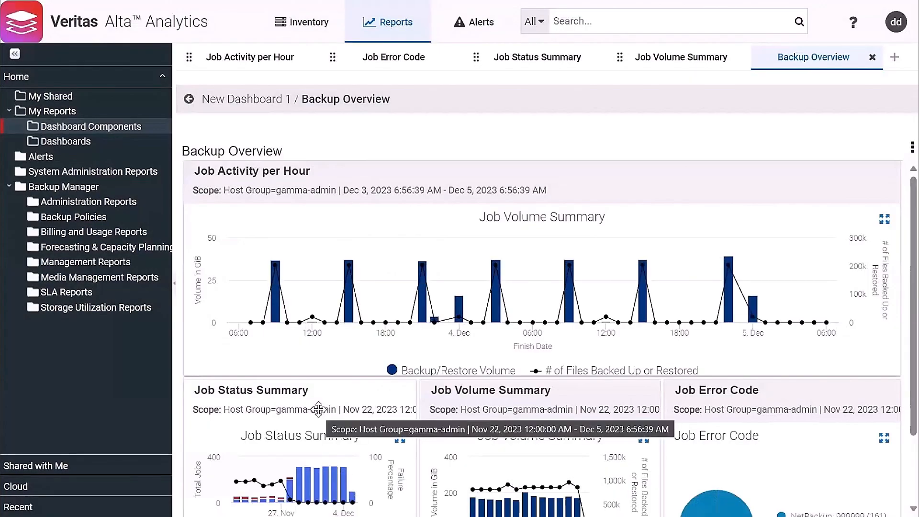
Close all tabs and reopen Backup Overview from the Dashboards folder to check its layout
right_click(410, 59)
left_click(432, 95)
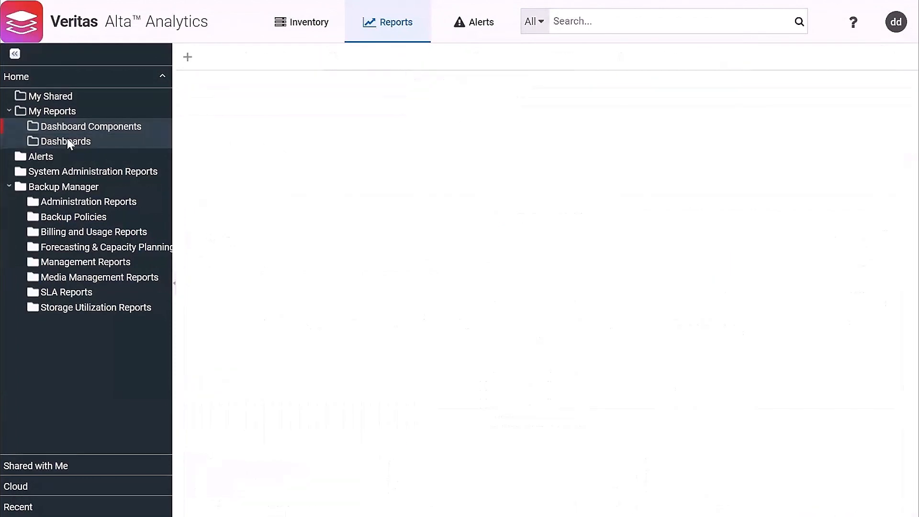
left_click(67, 140)
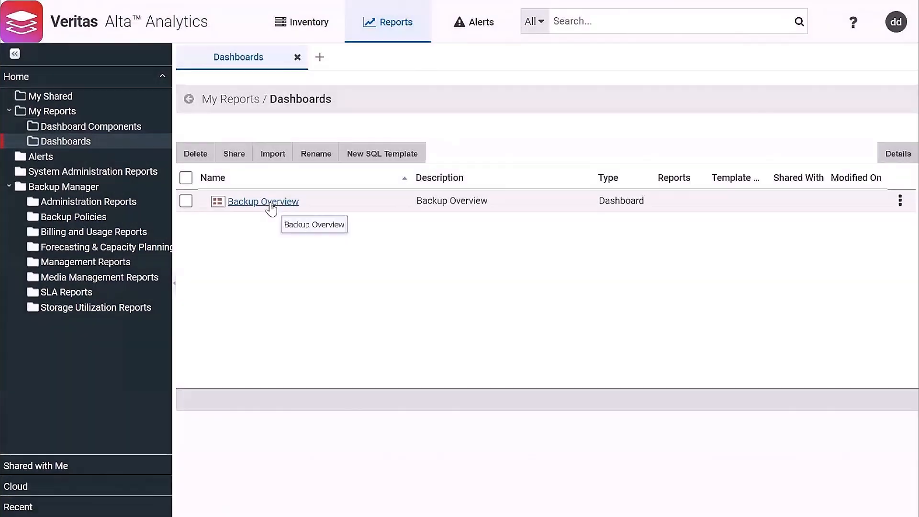
left_click(270, 205)
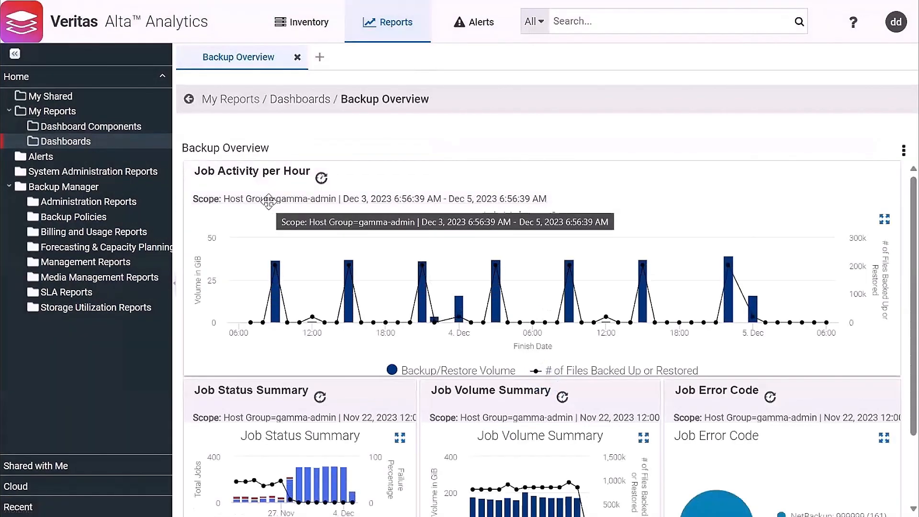
scroll(594, 318, "down", 1)
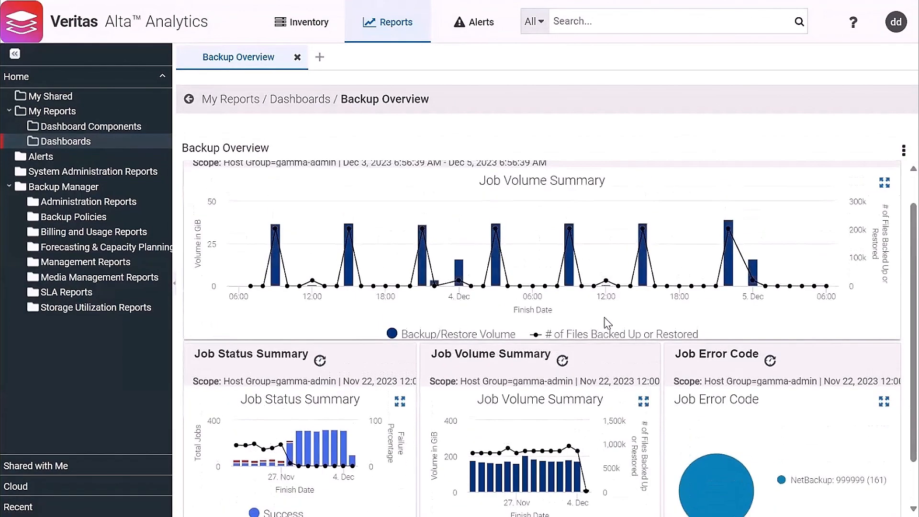
scroll(607, 323, "up", 1)
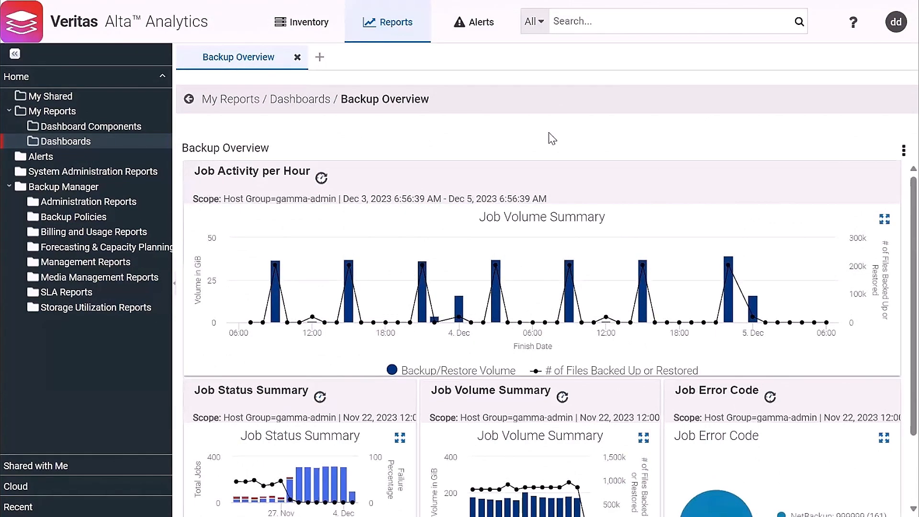
Start emailing Backup Overview and enter the recipient's e-mail address
right_click(503, 150)
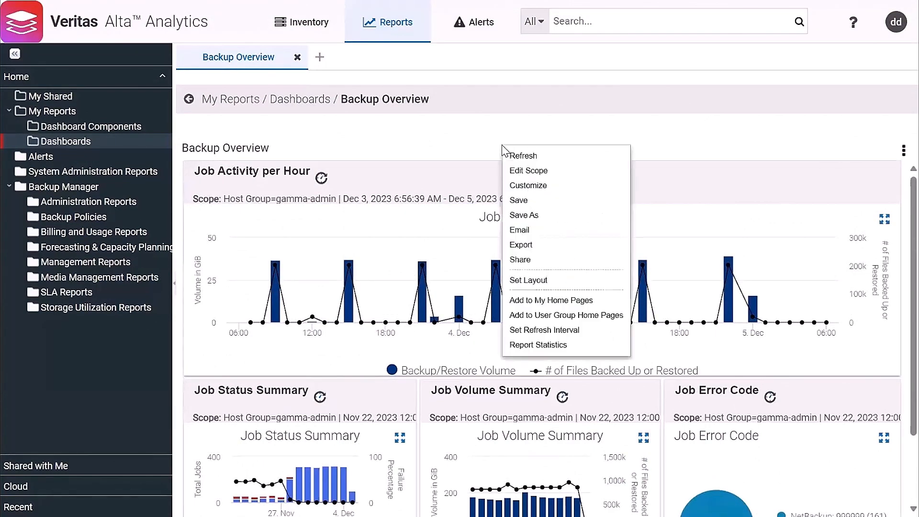
left_click(525, 233)
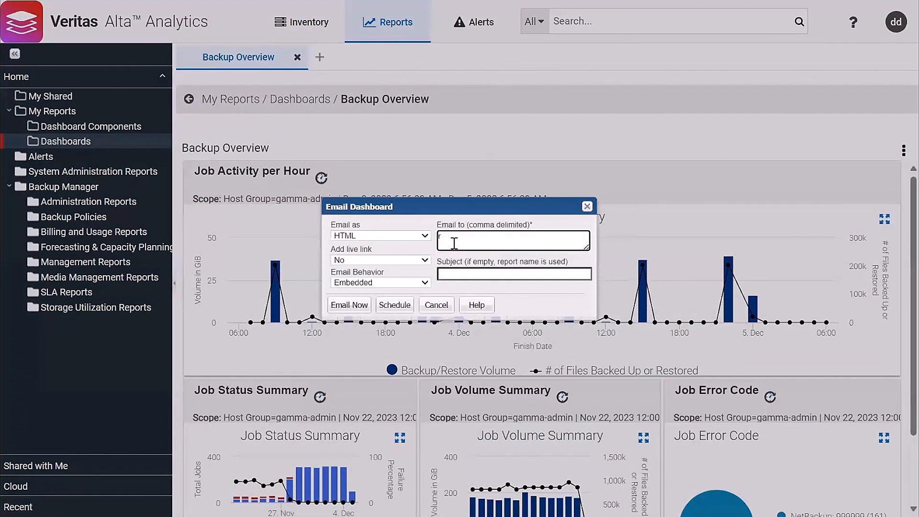
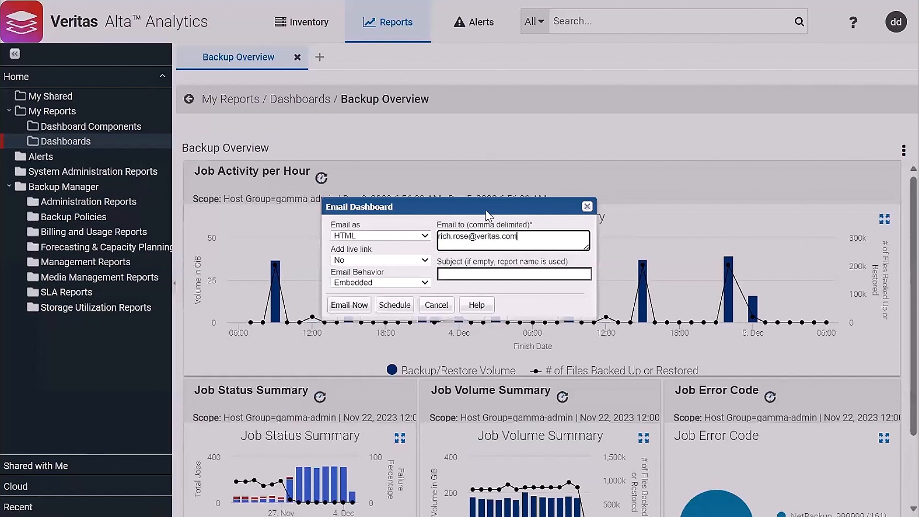
Send the email as embedded HTML with the live link set to No
left_click(415, 235)
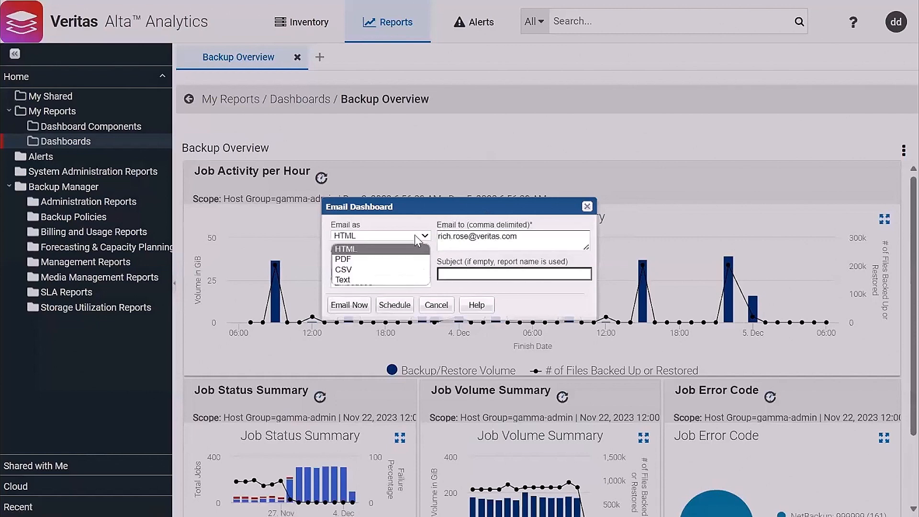
left_click(375, 250)
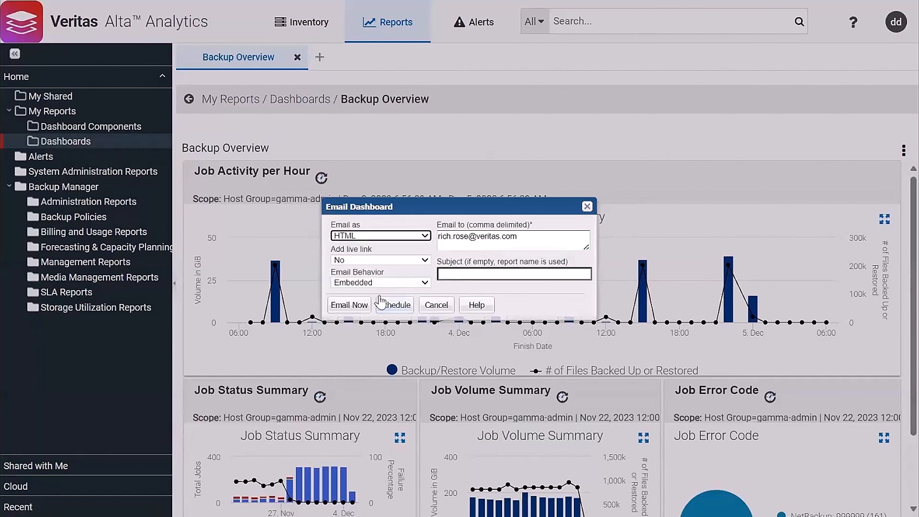
left_click(419, 263)
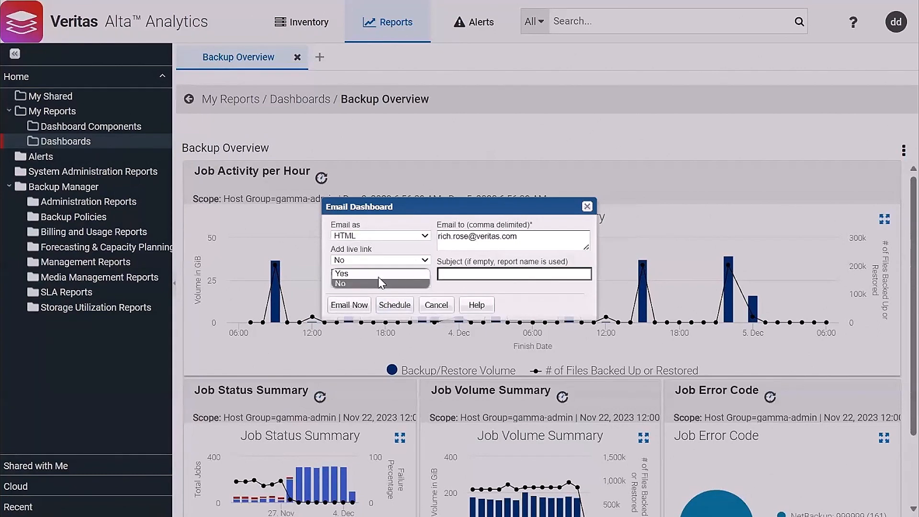
left_click(461, 288)
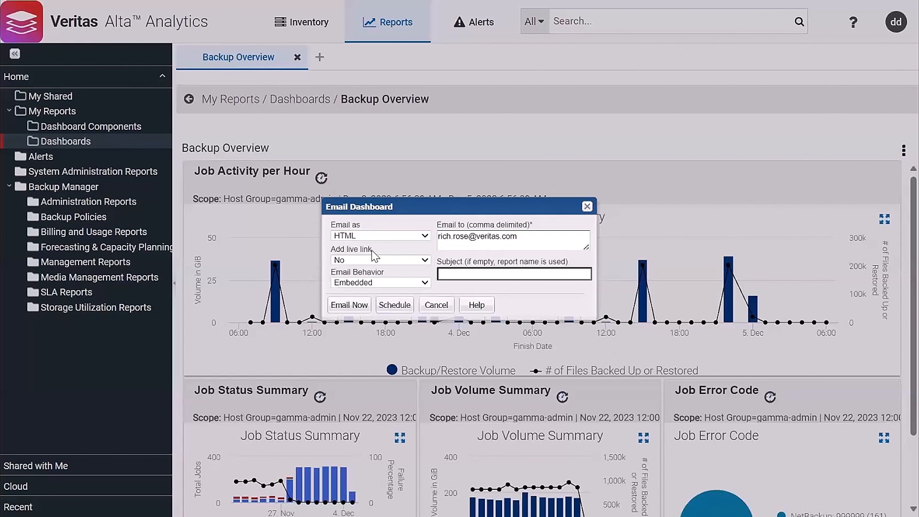
left_click(407, 264)
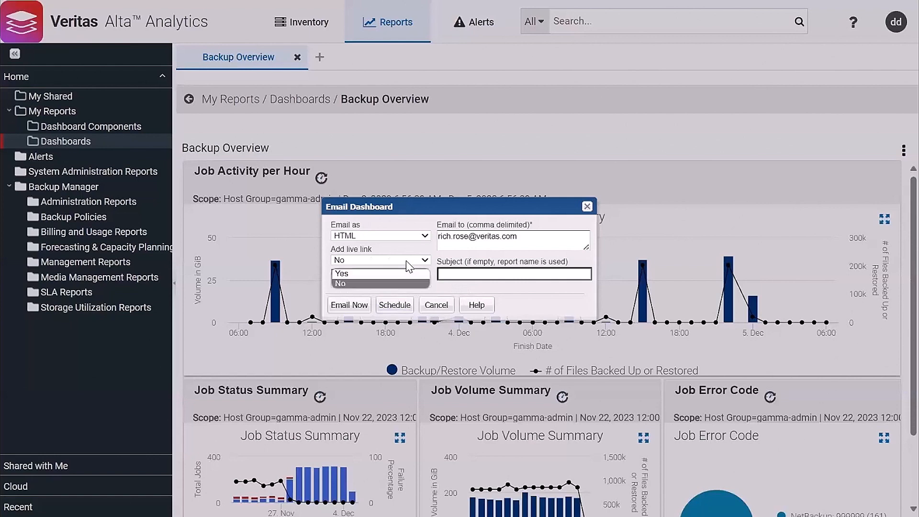
left_click(408, 263)
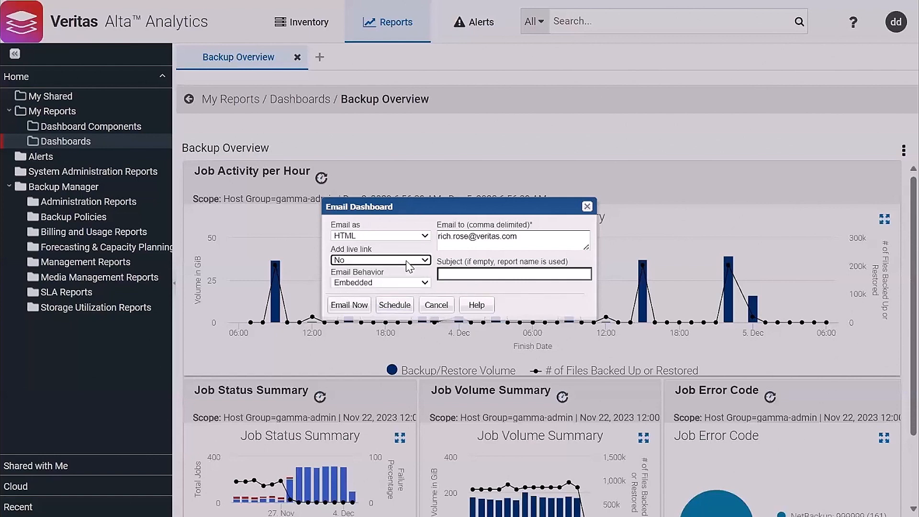
left_click(375, 283)
left_click(372, 282)
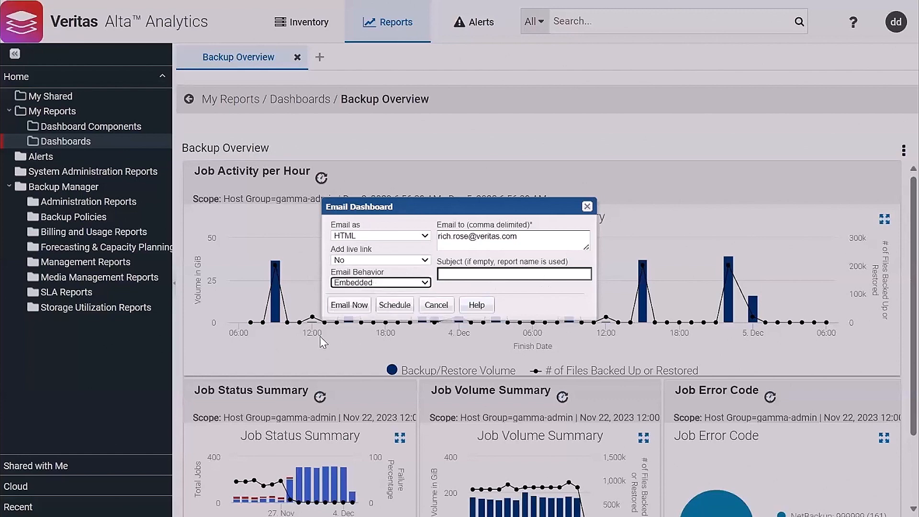
left_click(342, 306)
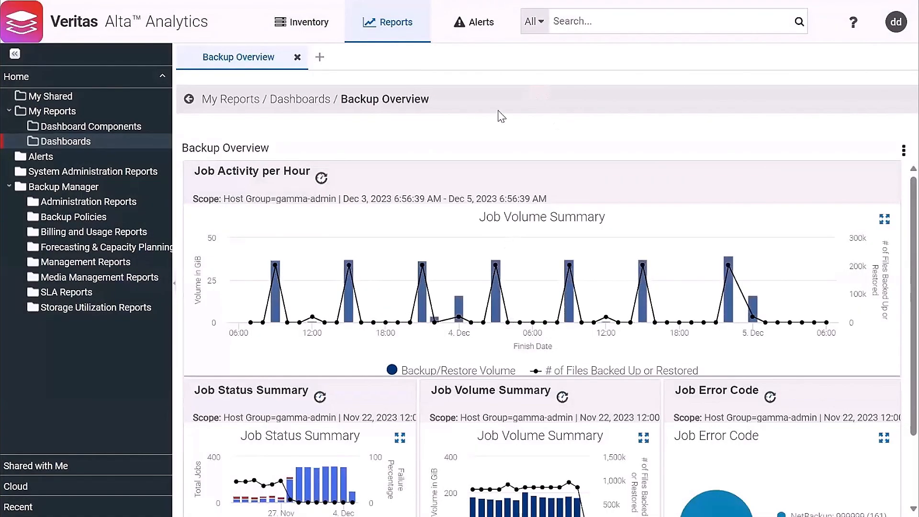
Export the Backup Overview dashboard in PDF format
right_click(415, 177)
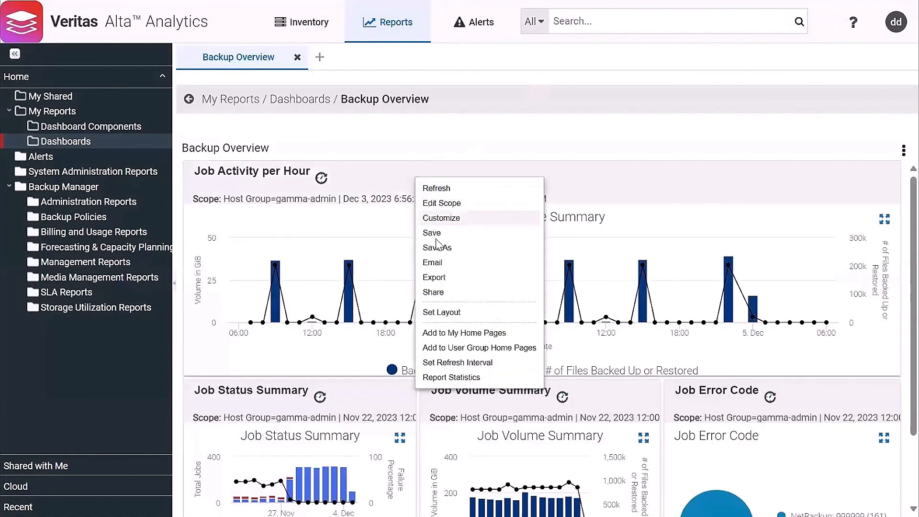
left_click(445, 278)
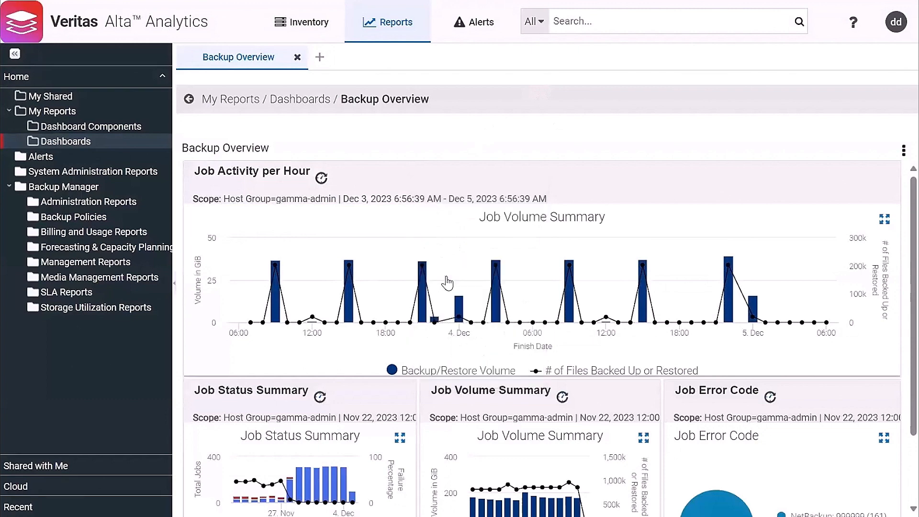
left_click(433, 260)
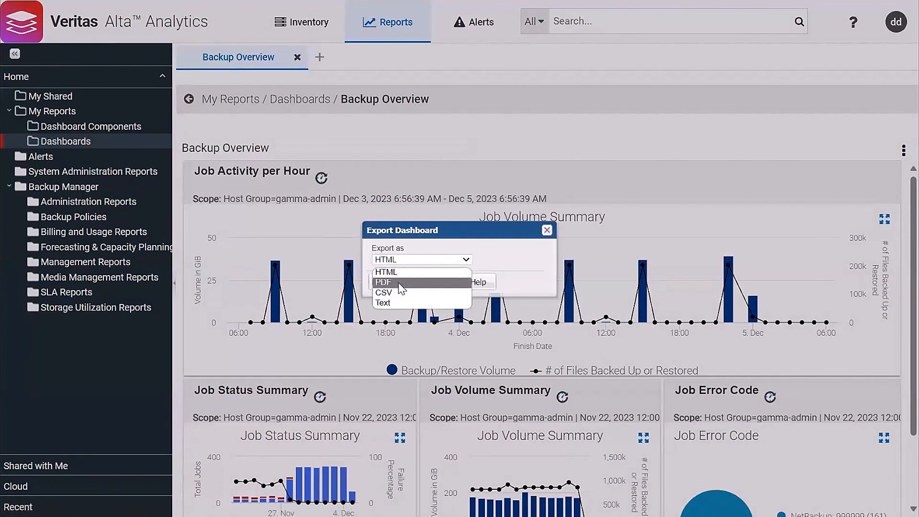
left_click(400, 283)
left_click(394, 286)
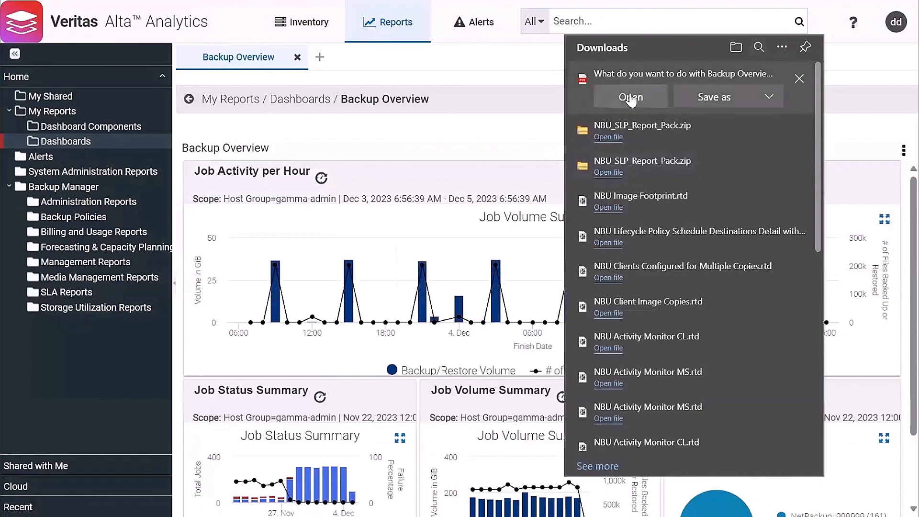
Open the downloaded Backup Overview PDF and scroll through its two pages of charts
left_click(630, 97)
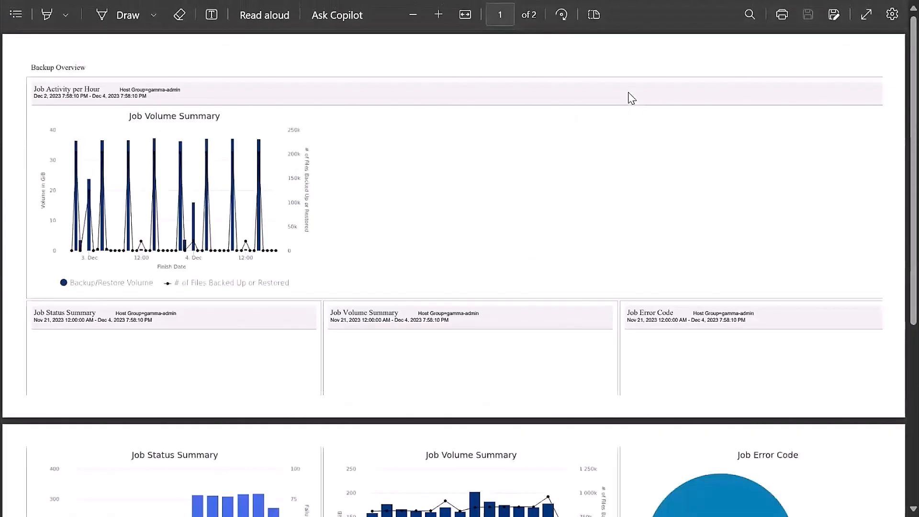
scroll(622, 164, "down", 5)
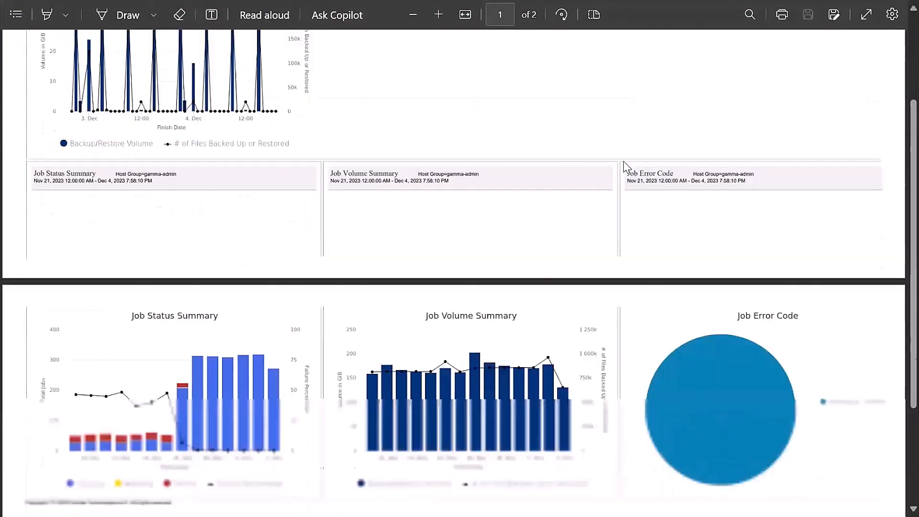
scroll(616, 164, "up", 5)
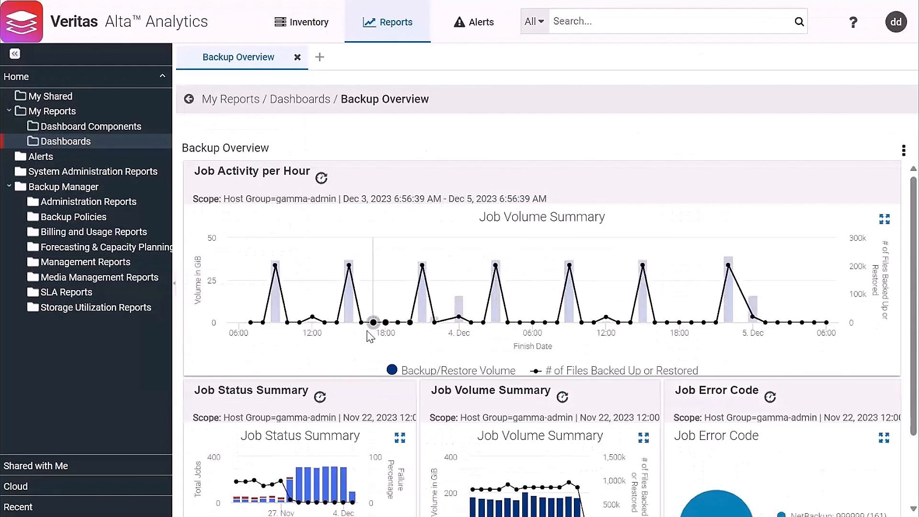
Set dashboard row heights to 200 and 400 pixels and hide all four chart headers
right_click(348, 219)
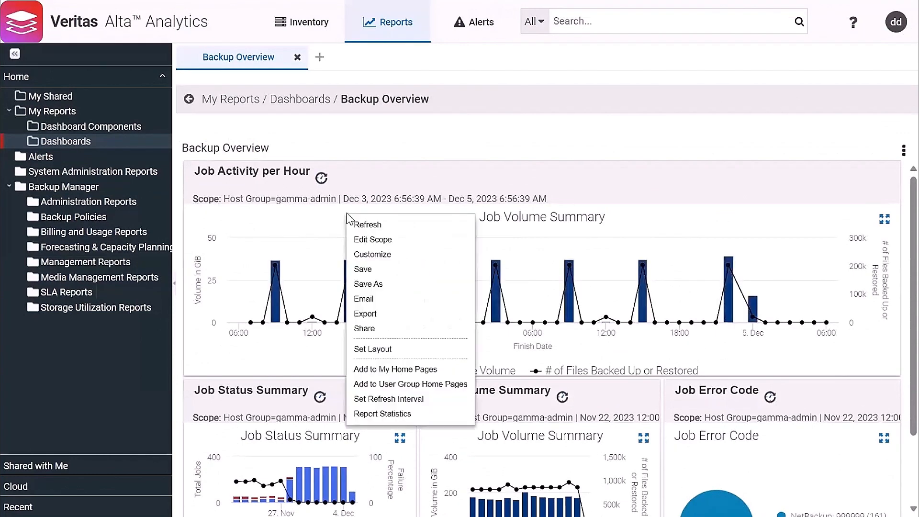
left_click(376, 350)
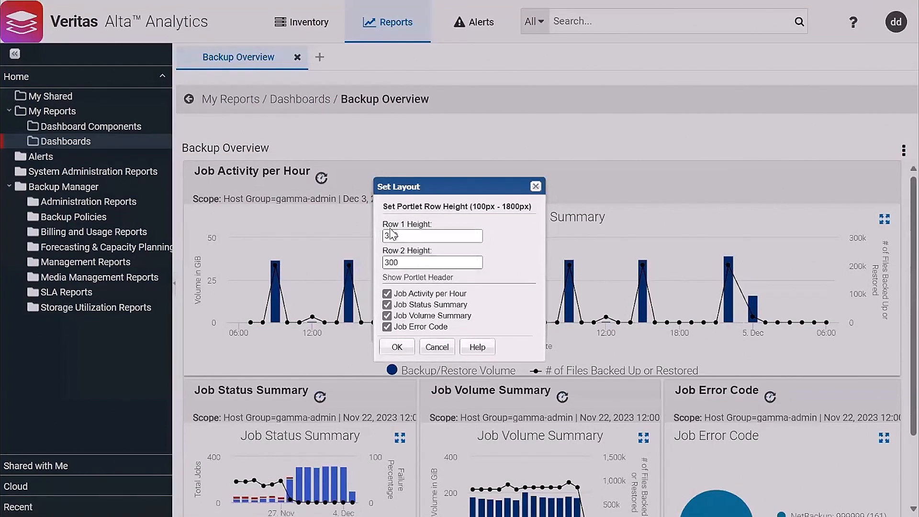
left_click_drag(389, 235, 383, 235)
type("2")
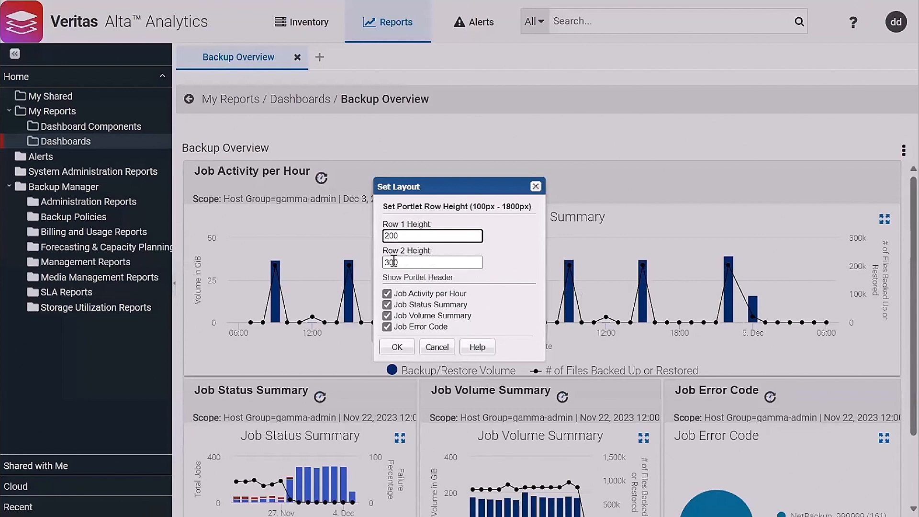
left_click_drag(390, 262, 378, 268)
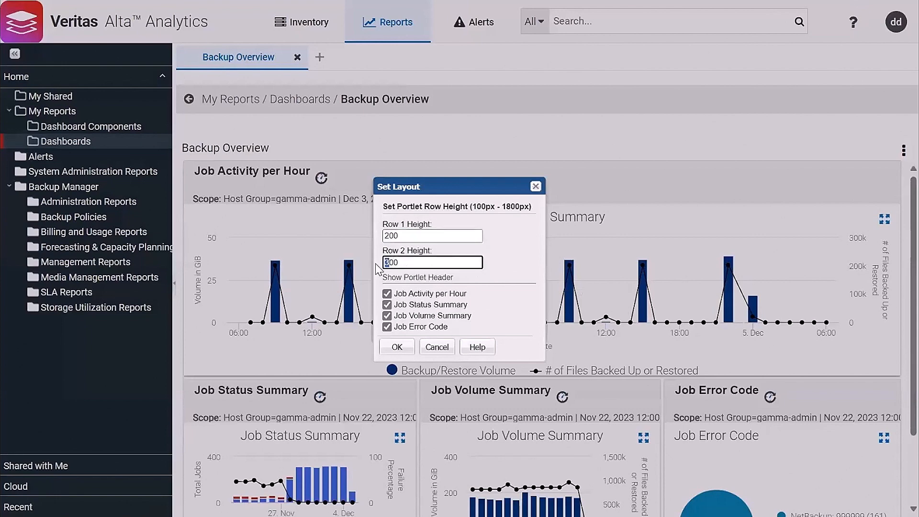
left_click(386, 294)
left_click(387, 304)
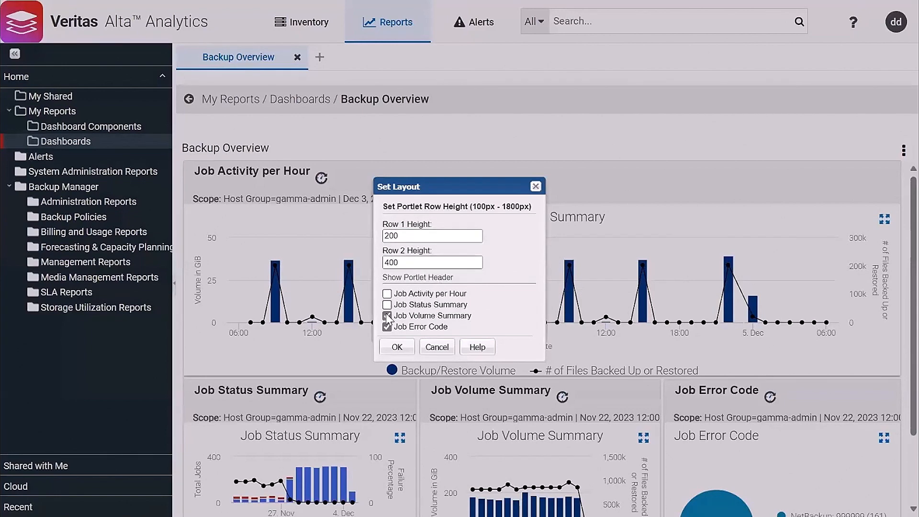
left_click(386, 315)
left_click(386, 326)
left_click(392, 346)
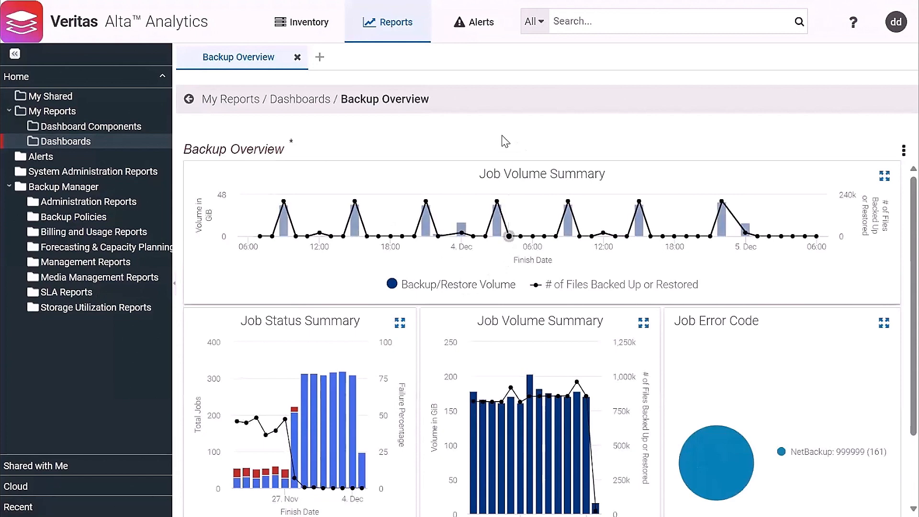
Save the changes to the Backup Overview dashboard
right_click(382, 142)
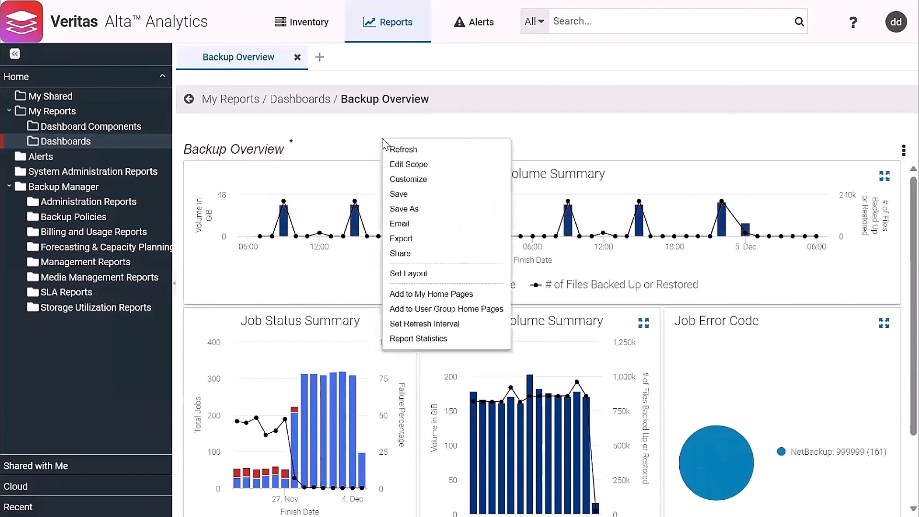
left_click(395, 197)
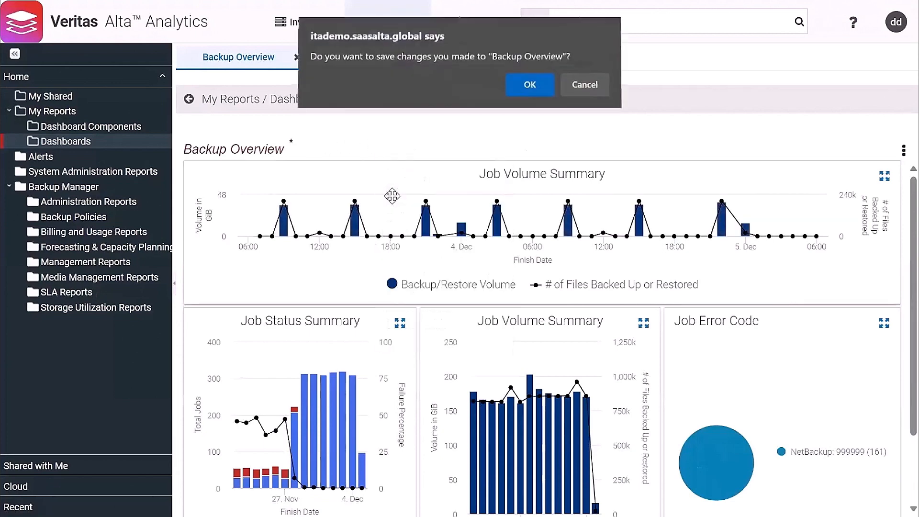
left_click(539, 95)
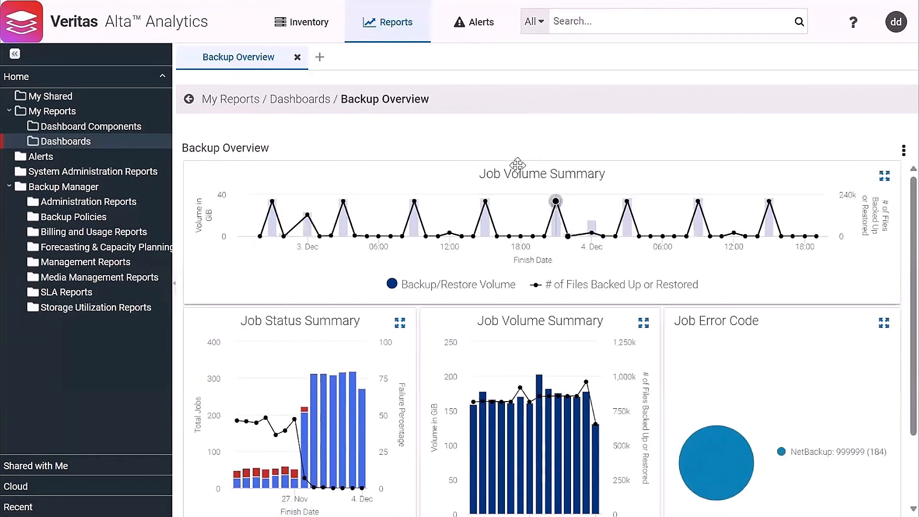
Remove the gamma-admin host group from the dashboard's report scope
right_click(474, 296)
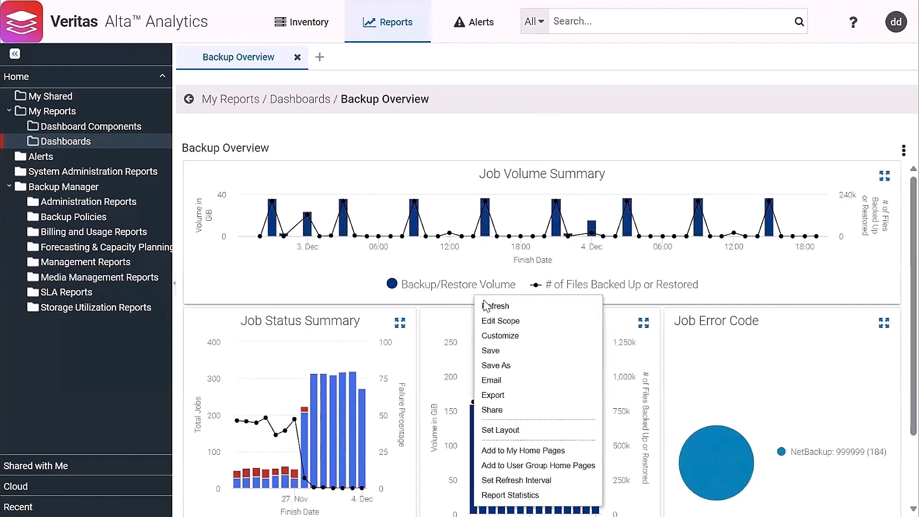
left_click(487, 327)
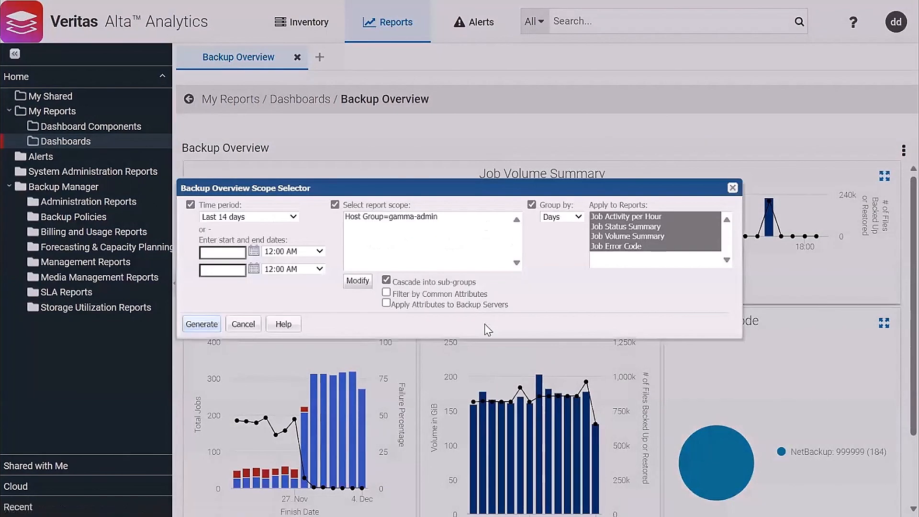
left_click(364, 282)
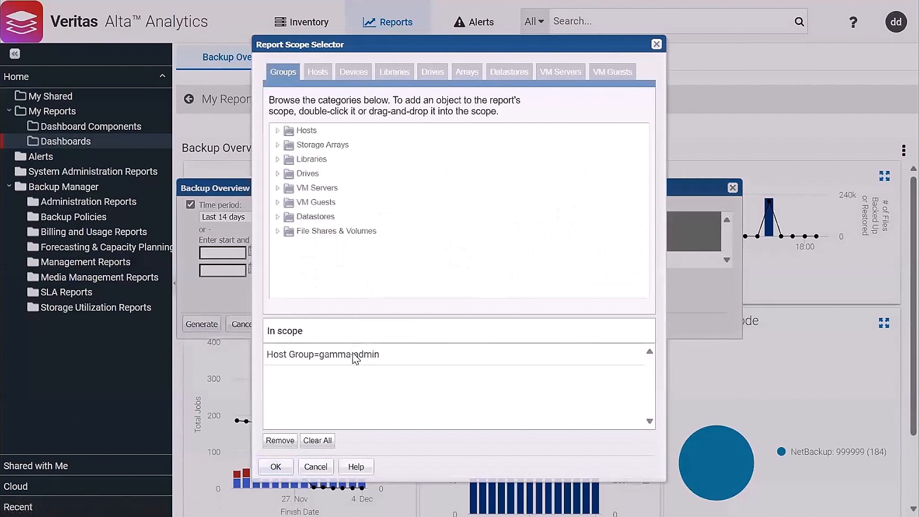
double_click(353, 354)
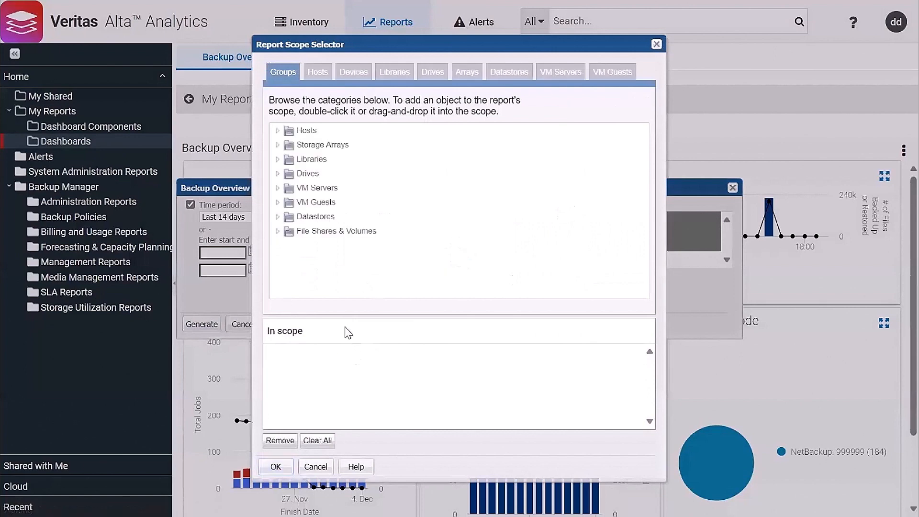
Add host group gamma-admin/Application/SAP to the scope and regenerate Job Activity per Hour
left_click(274, 133)
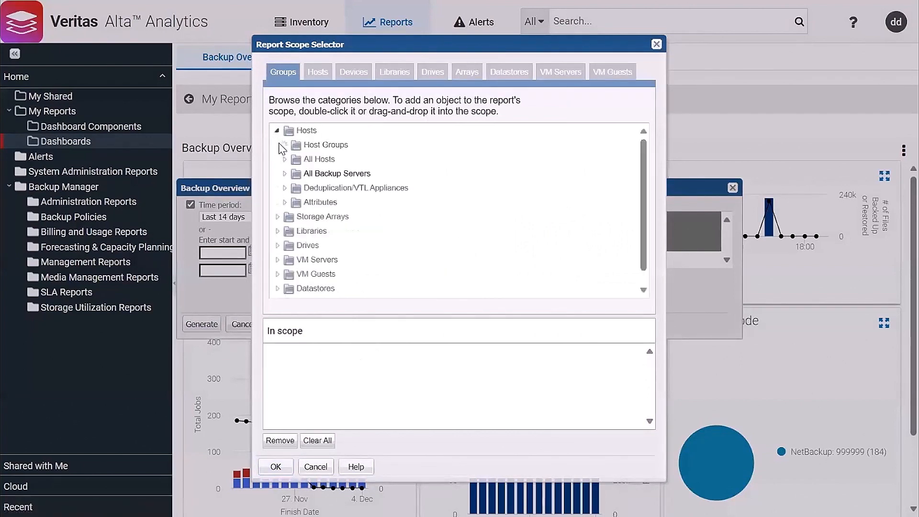
left_click(282, 145)
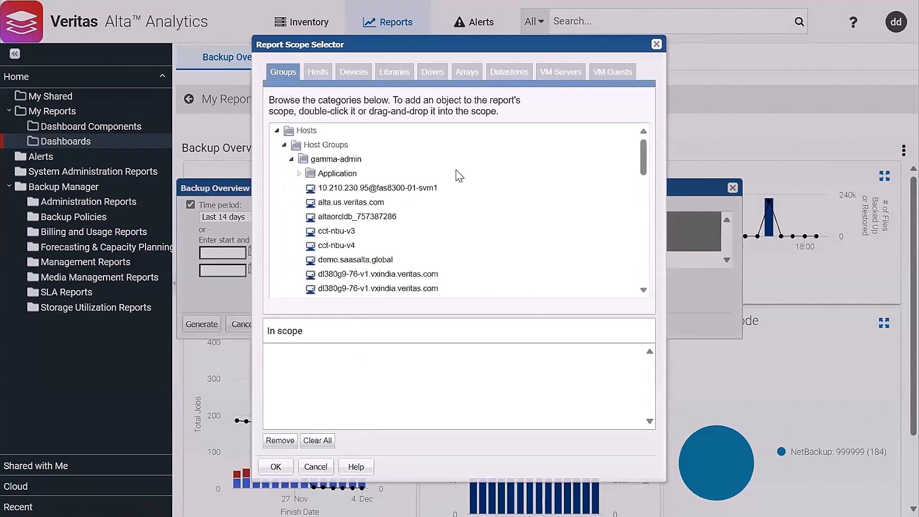
scroll(472, 188, "down", 1)
scroll(472, 188, "up", 1)
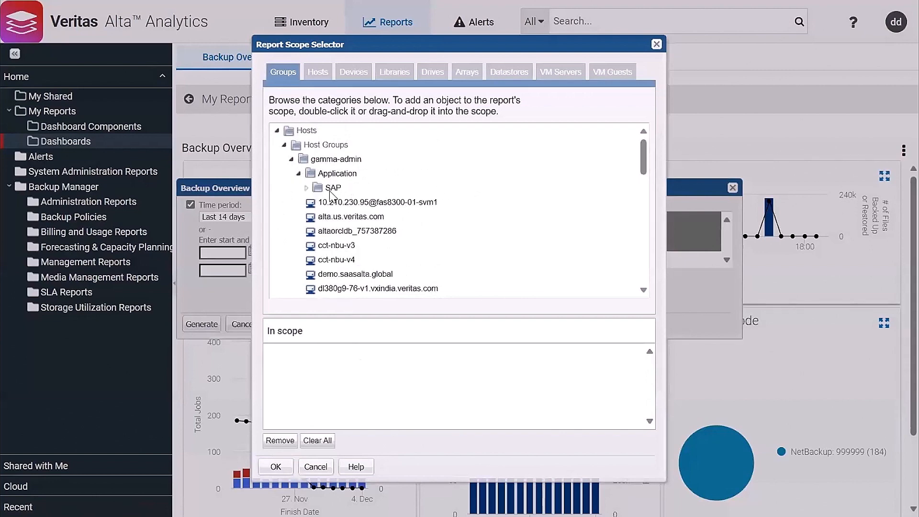
left_click_drag(329, 190, 338, 383)
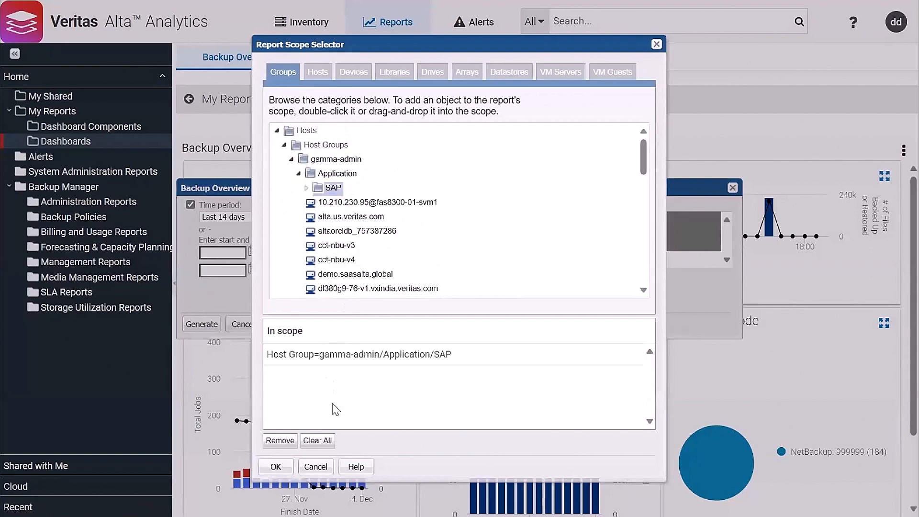
left_click(276, 466)
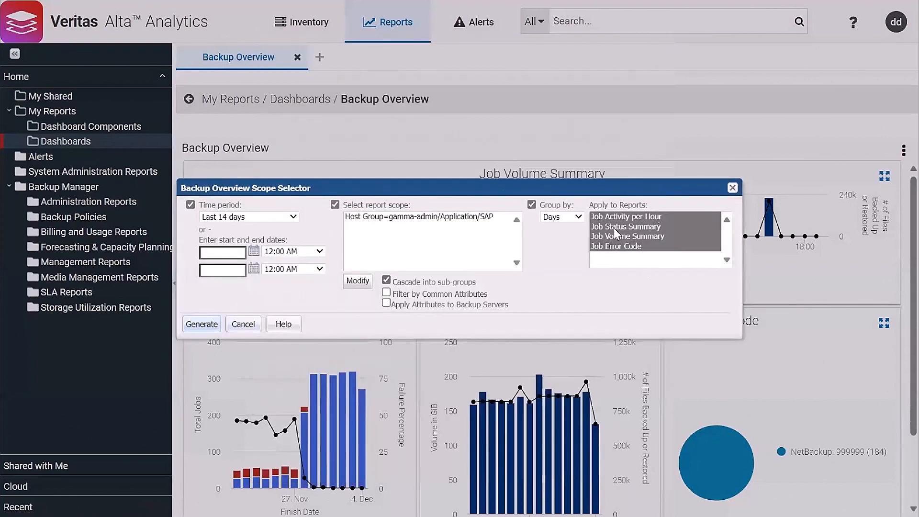
left_click(636, 218)
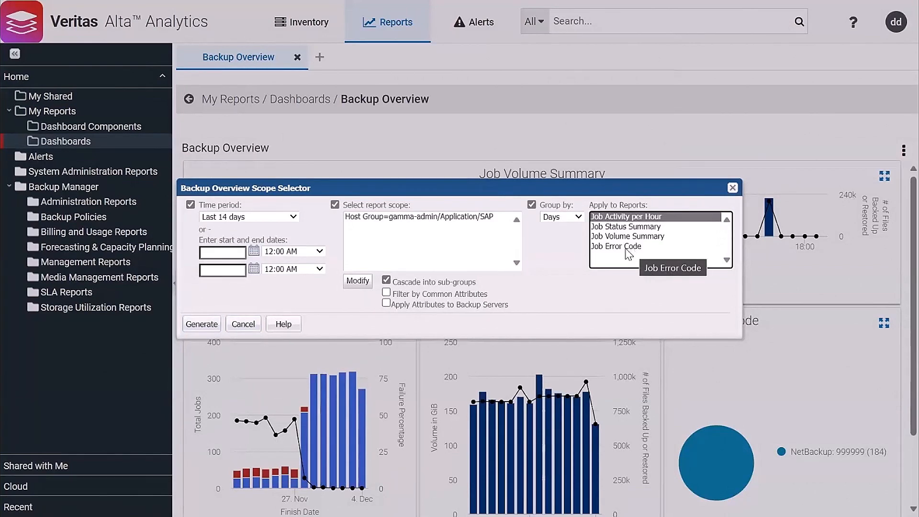
left_click(202, 324)
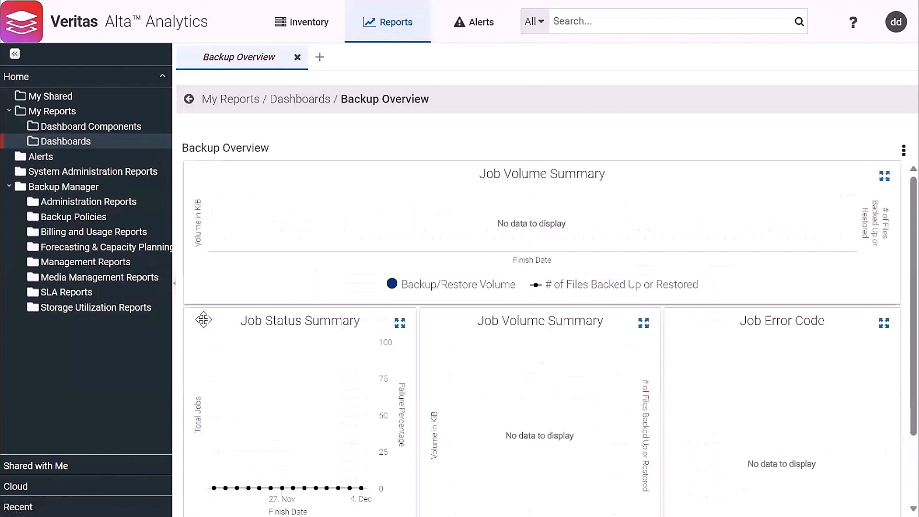
Replace the SAP host group with gamma-admin in the dashboard's report scope
right_click(407, 222)
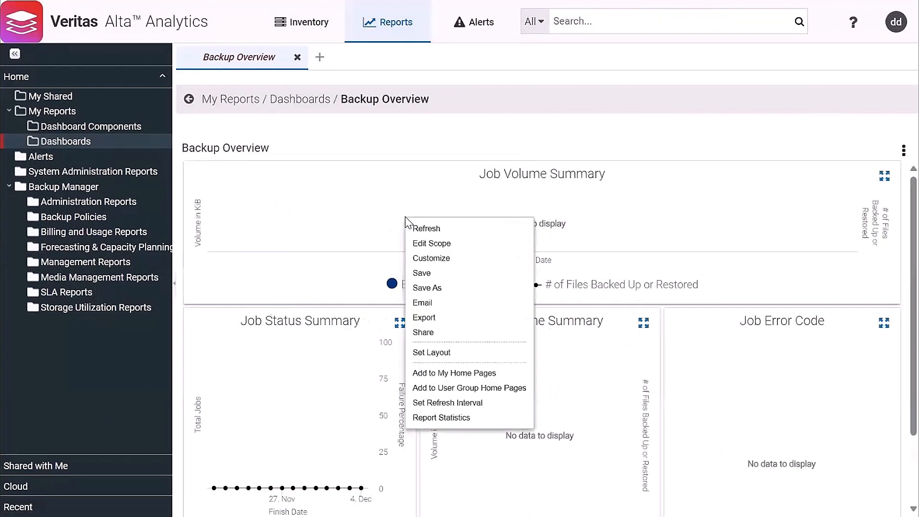
left_click(416, 245)
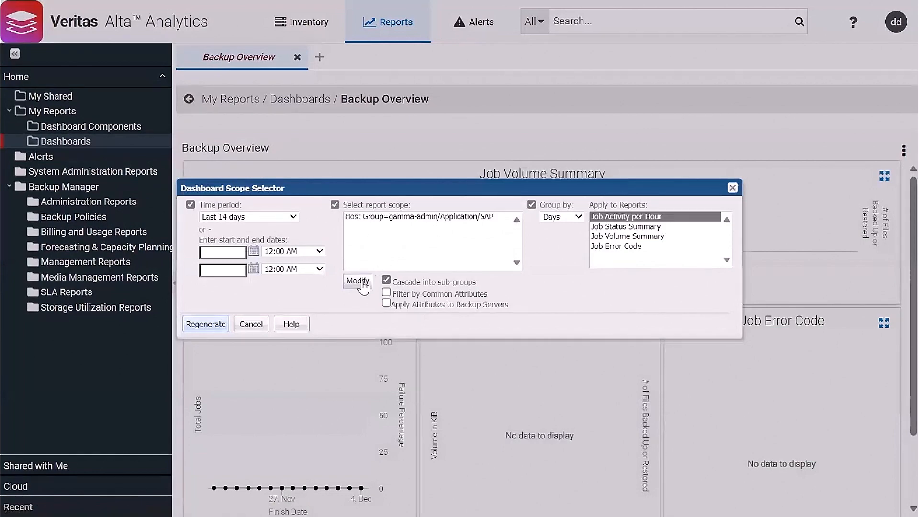
left_click(359, 281)
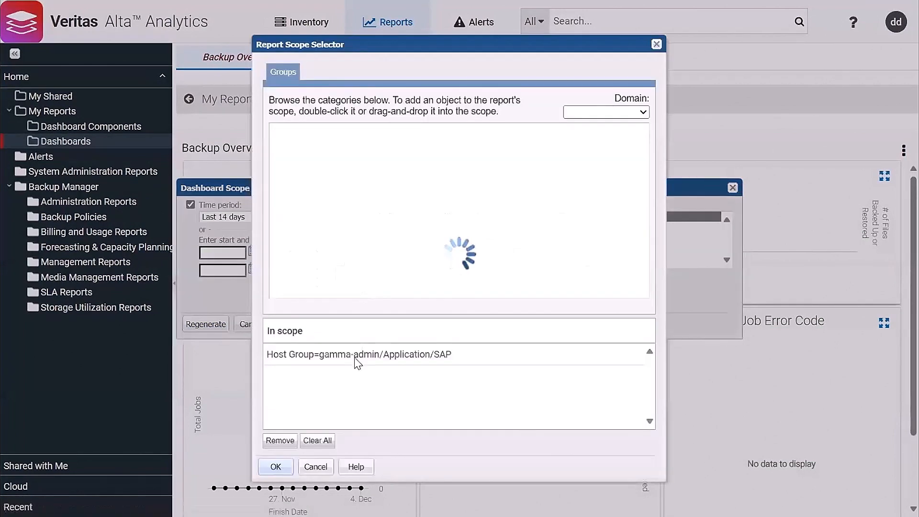
double_click(355, 355)
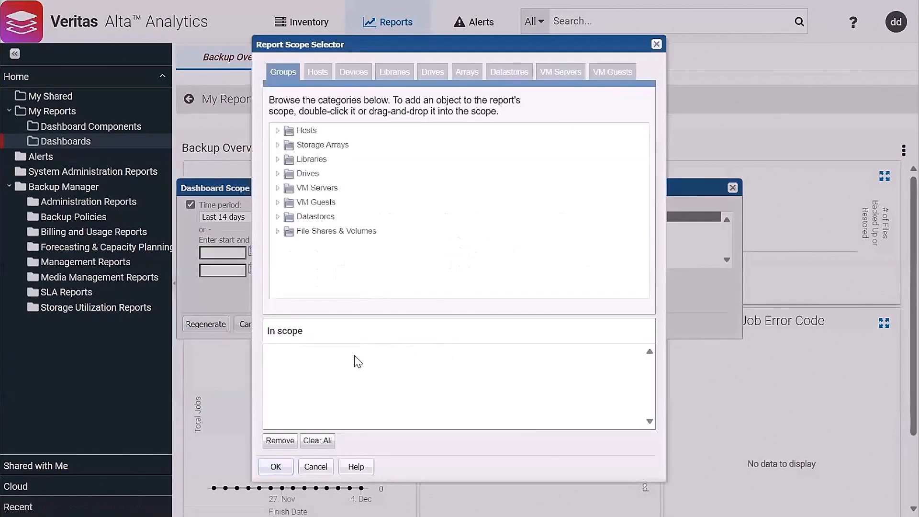
left_click(277, 130)
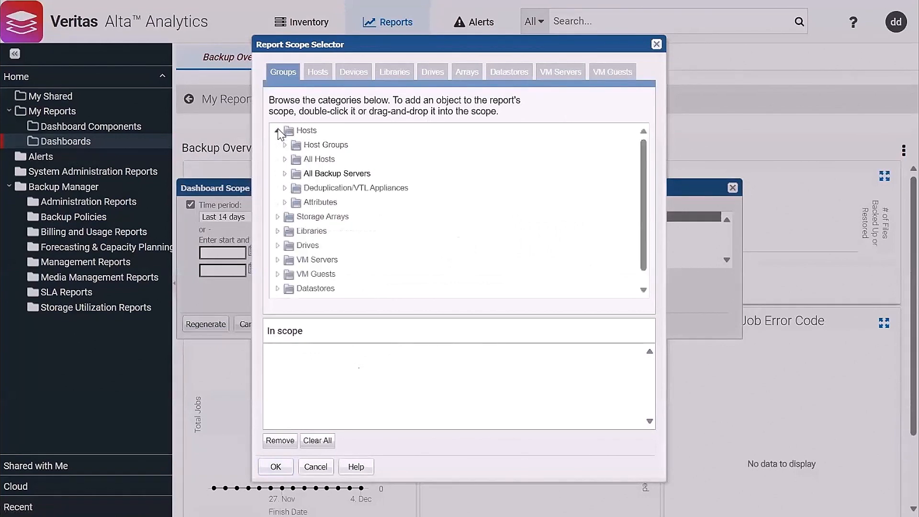
double_click(328, 160)
left_click(276, 466)
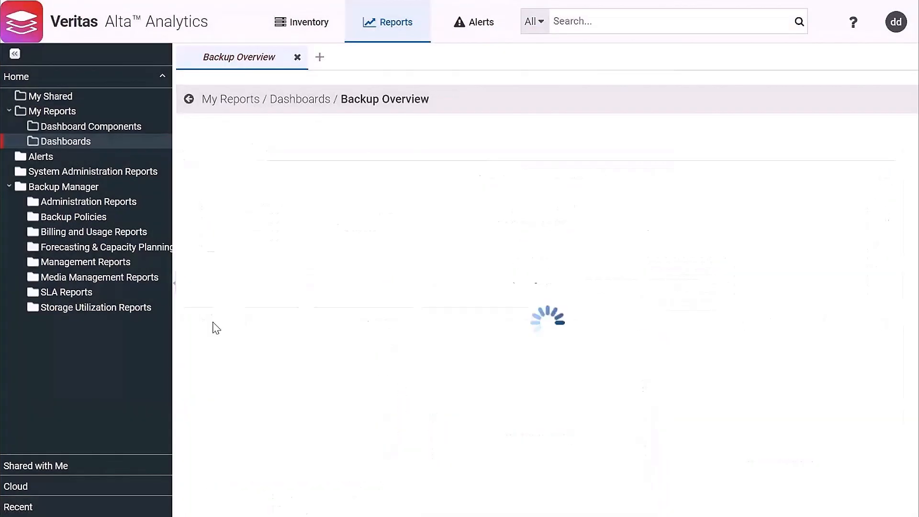